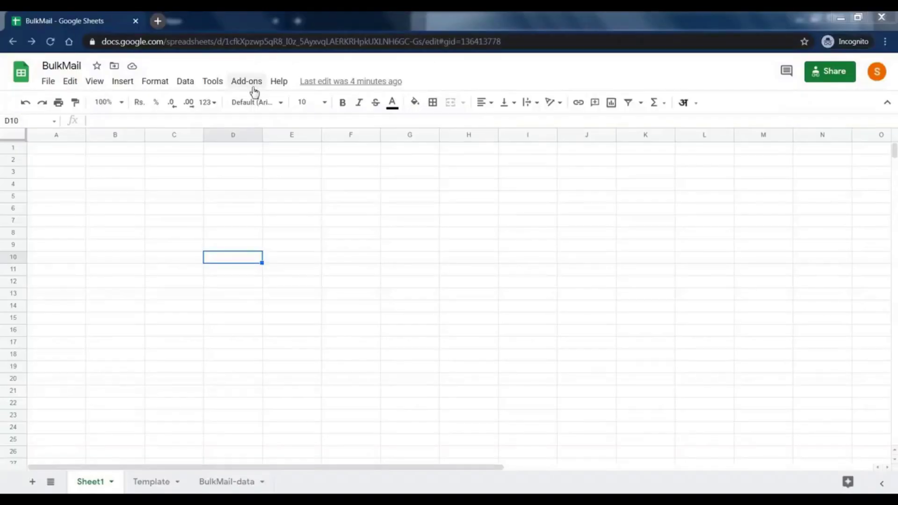
Install the BulkMail add-on, create its template sheet and inspect the Opened On column
{"action": "left_click", "coordinate": [251, 81]}
{"action": "left_click", "coordinate": [269, 101]}
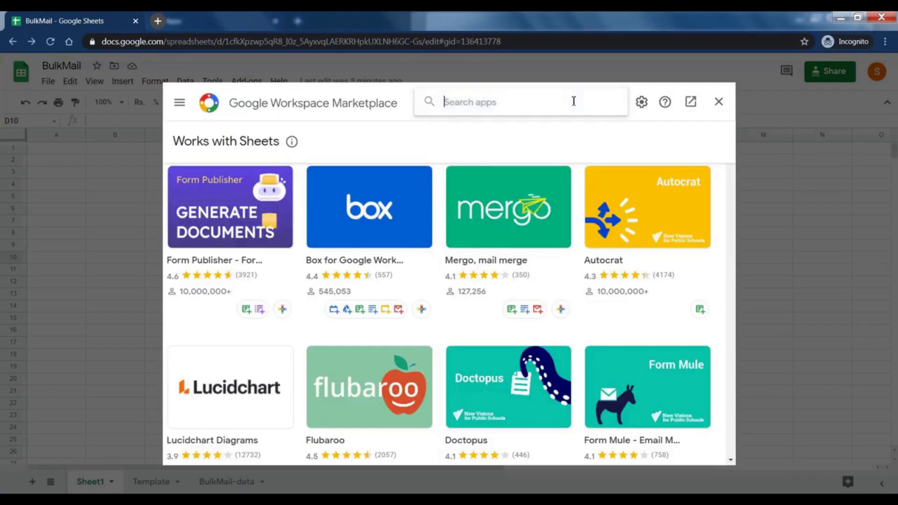
{"action": "type", "text": "BulkMail"}
{"action": "key", "text": "Return"}
{"action": "left_click", "coordinate": [289, 197]}
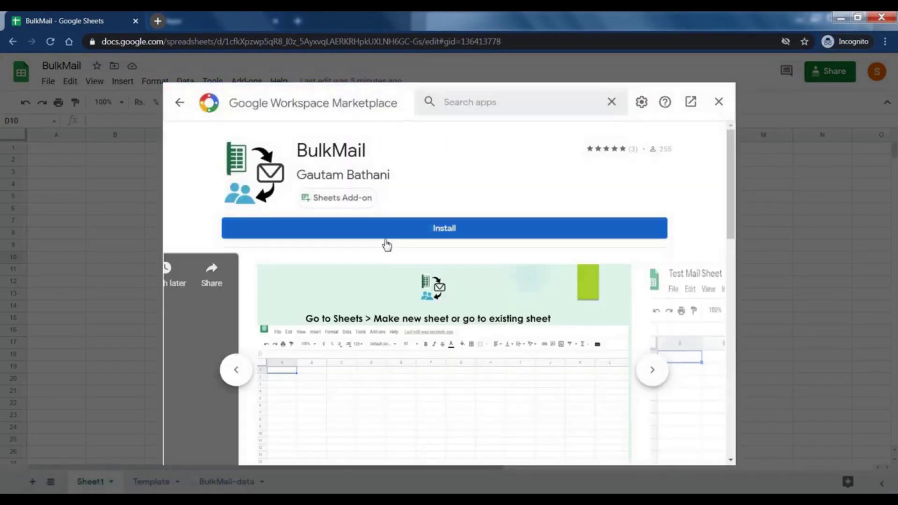
{"action": "left_click", "coordinate": [387, 236]}
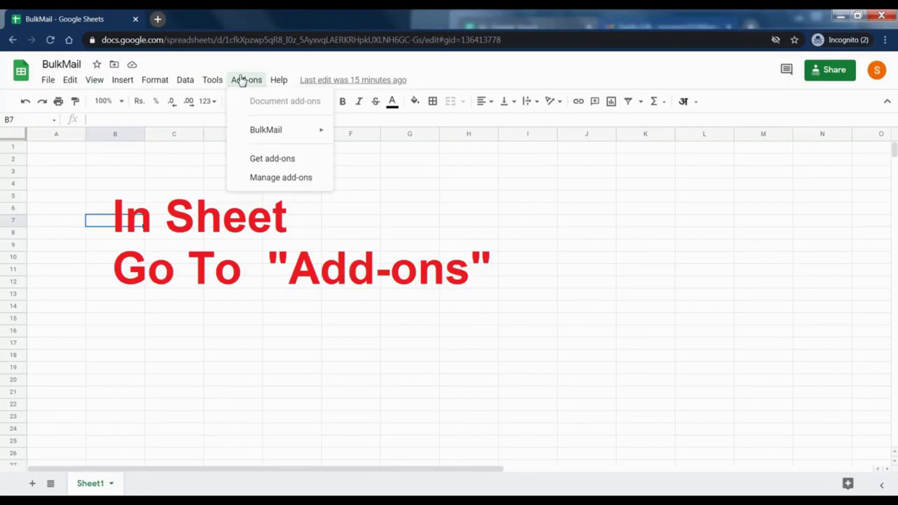
{"action": "mouse_move", "coordinate": [280, 129]}
{"action": "left_click", "coordinate": [353, 134]}
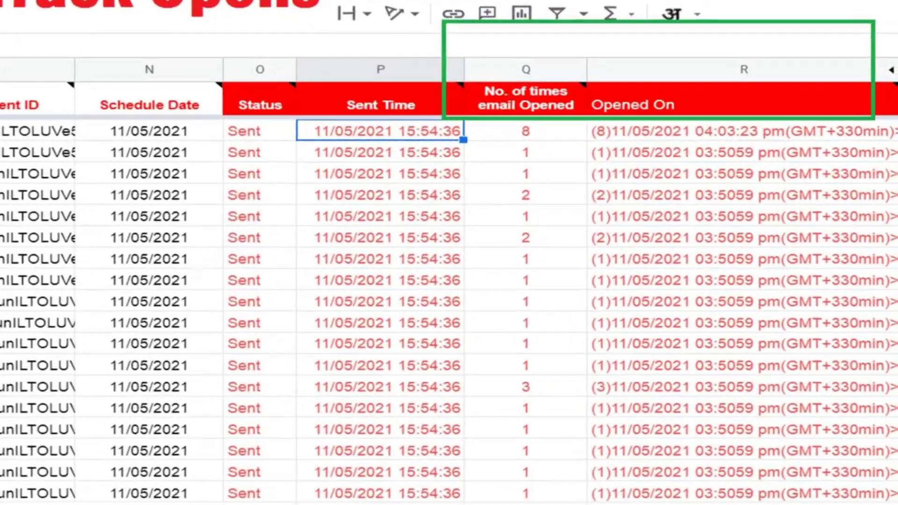
{"action": "left_click", "coordinate": [795, 141]}
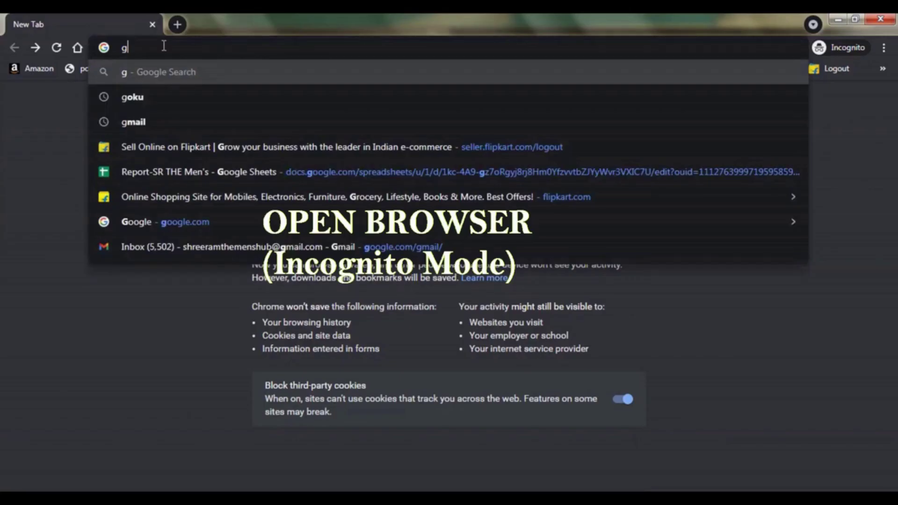
Search for Gmail and sign in with the account's email address and password
{"action": "type", "text": "mail"}
{"action": "key", "text": "Return"}
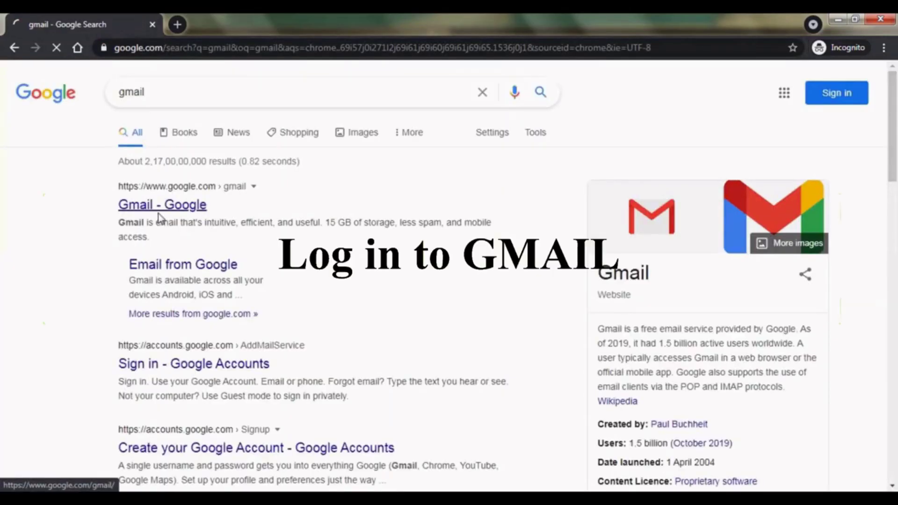
{"action": "left_click", "coordinate": [158, 211]}
{"action": "left_click", "coordinate": [714, 80]}
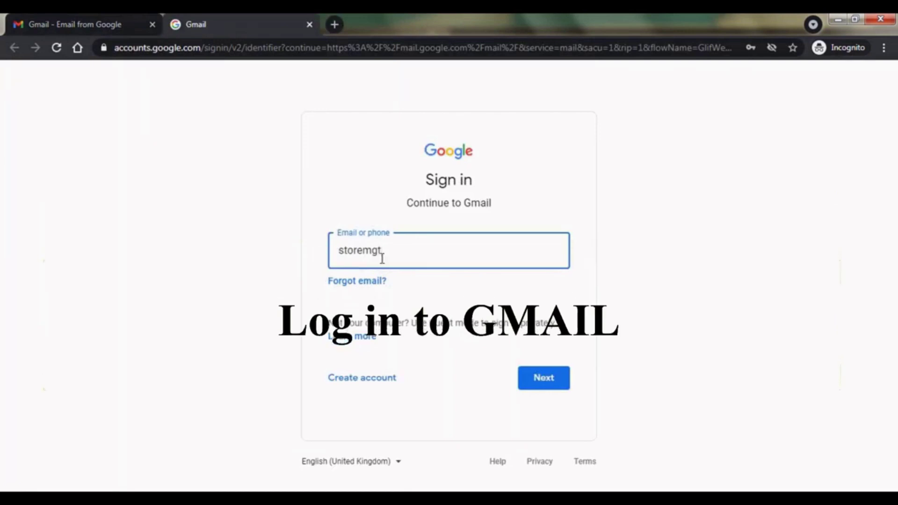
{"action": "key", "text": "Return"}
{"action": "type", "text": "••"}
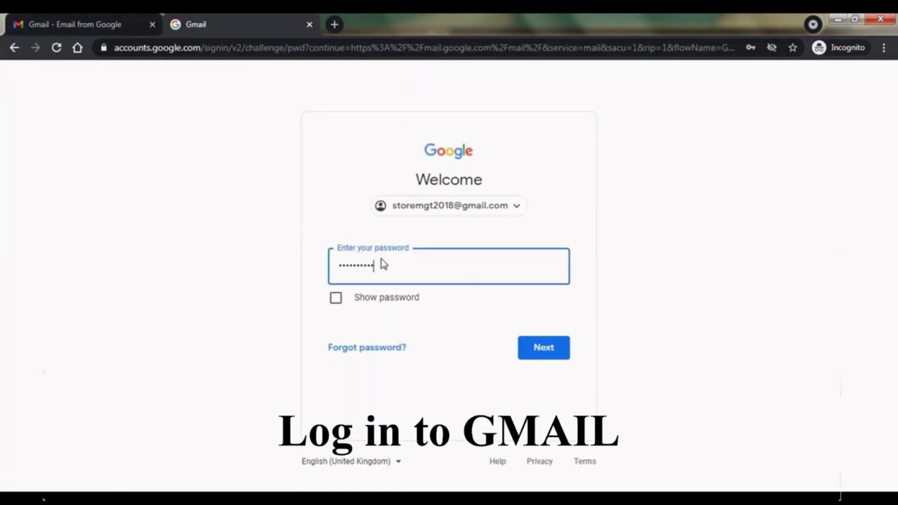
{"action": "key", "text": "Return"}
Close the extra tab and start a draft with subject '{First Name} Monthly Sales Target' and body text
{"action": "left_click", "coordinate": [152, 24]}
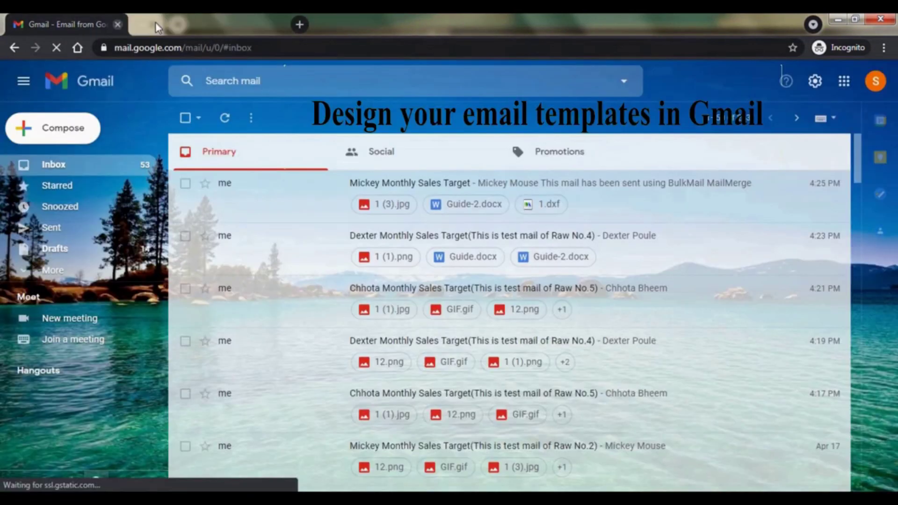
{"action": "left_click", "coordinate": [75, 135]}
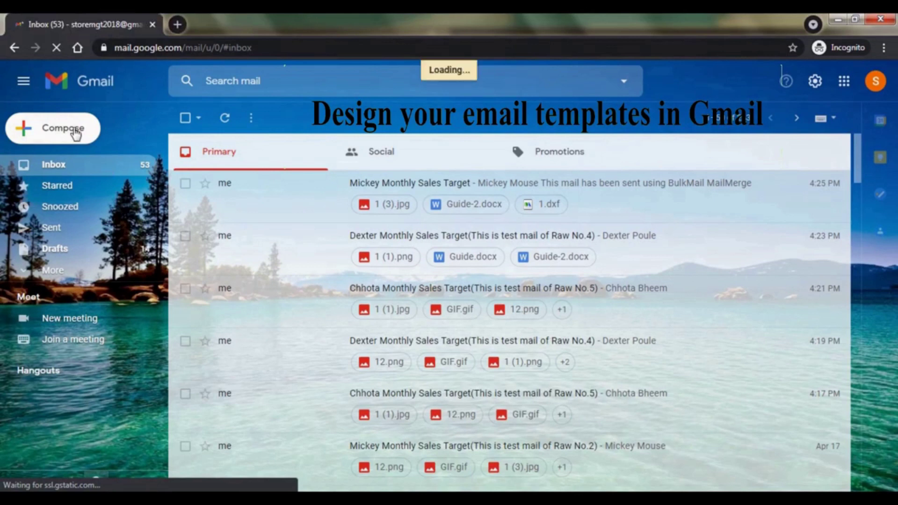
{"action": "left_click", "coordinate": [538, 242]}
{"action": "type", "text": "{First N"}
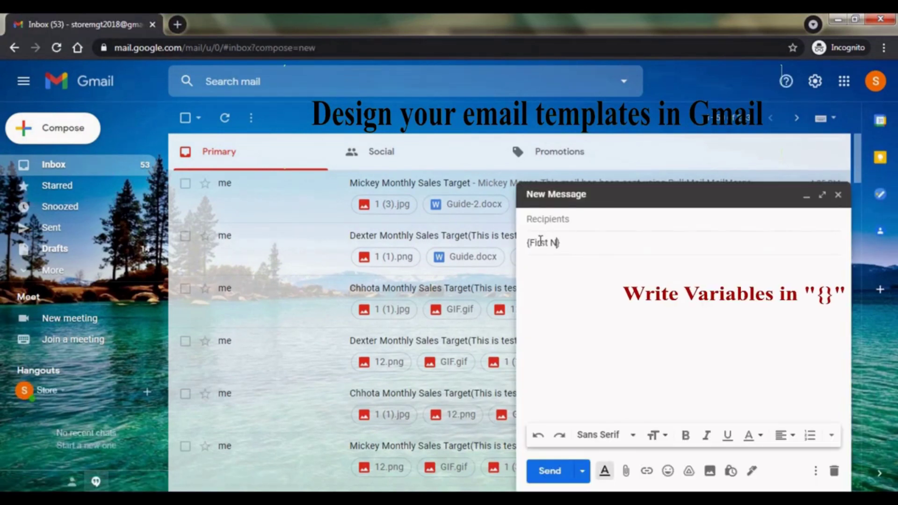
{"action": "type", "text": "ame} Monthly Sales Target"}
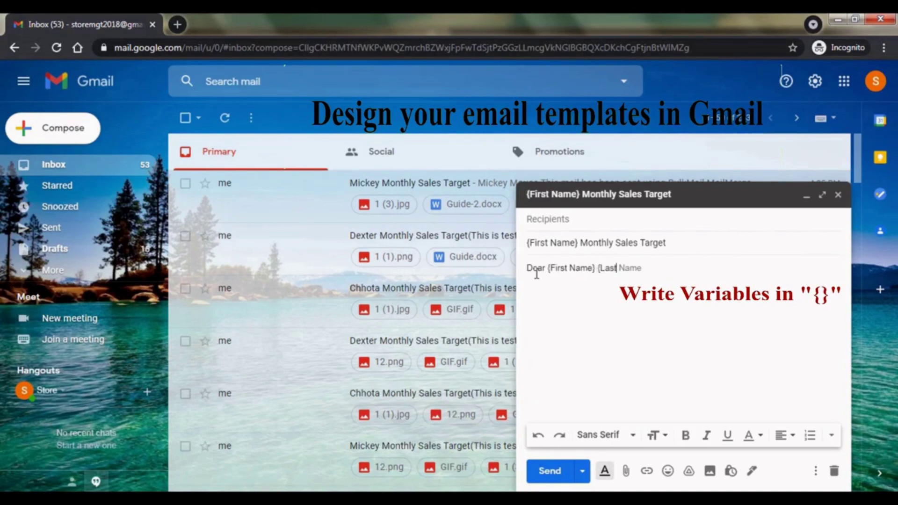
{"action": "type", "text": ","}
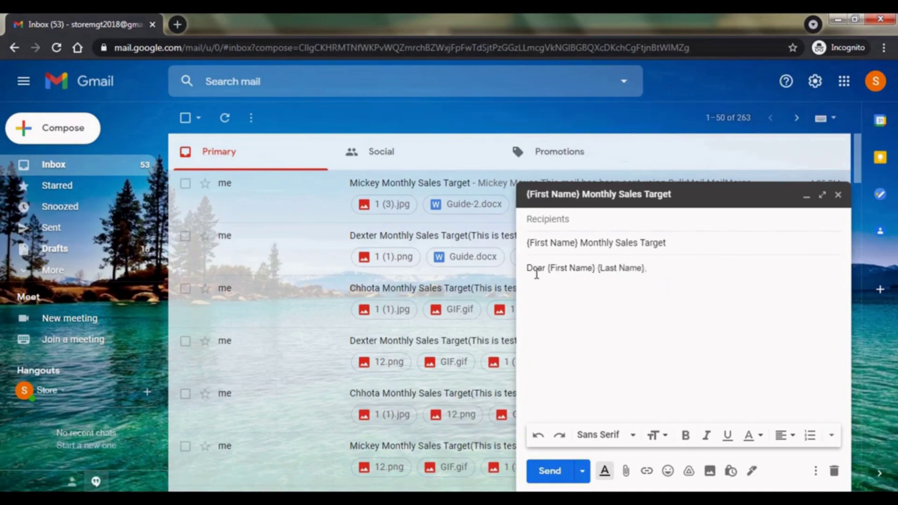
{"action": "type", "text": "come"}
{"action": "type", "text": " to"}
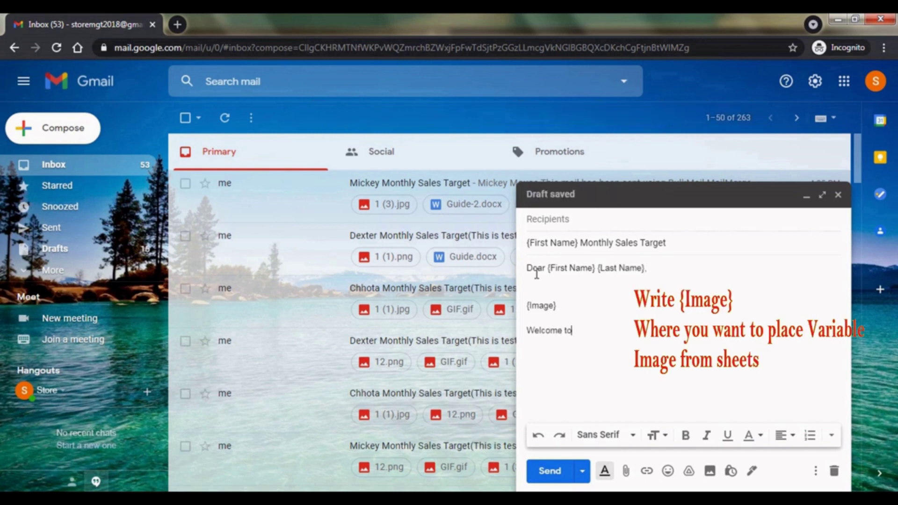
{"action": "type", "text": " BulkMail."}
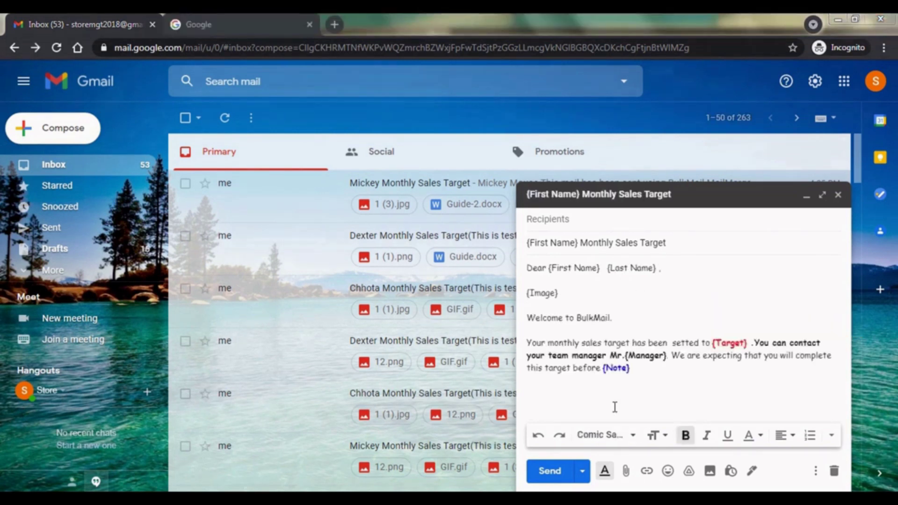
Upload a GIF from the computer into the message body and shrink it
{"action": "left_click", "coordinate": [710, 470]}
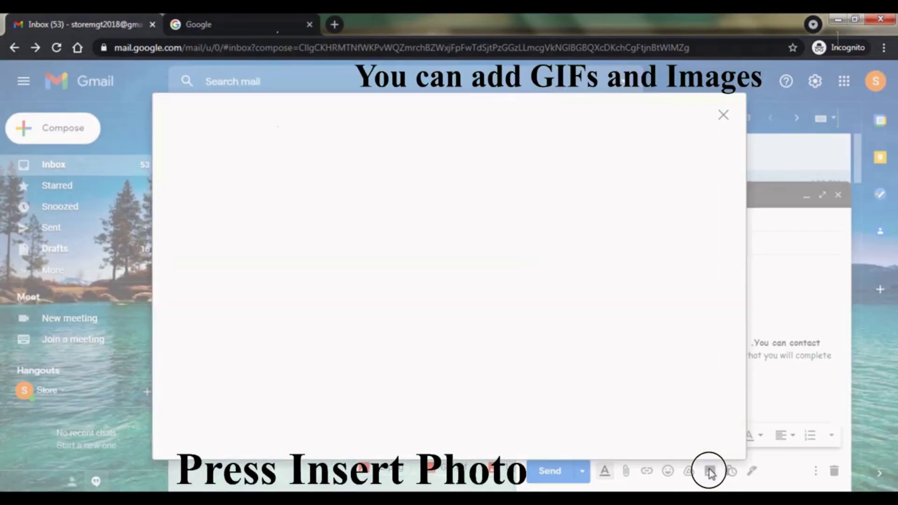
{"action": "left_click", "coordinate": [300, 148]}
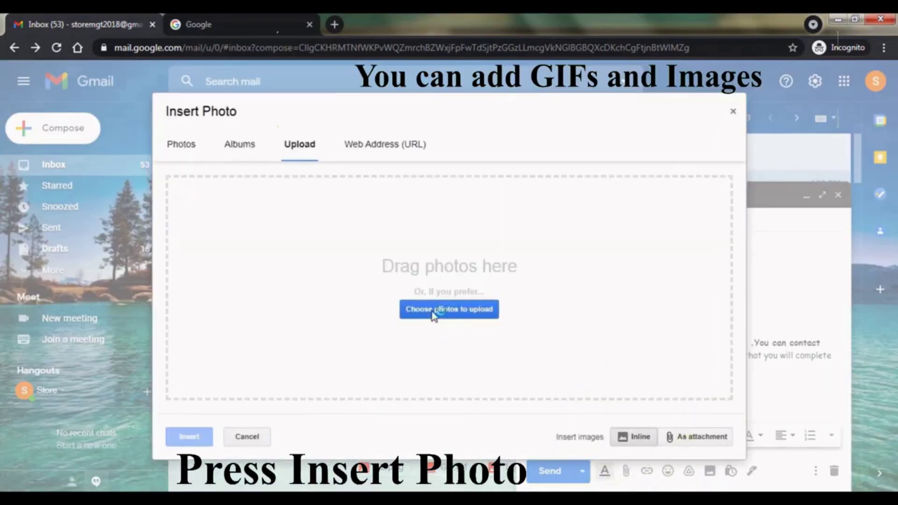
{"action": "left_click", "coordinate": [433, 314]}
{"action": "double_click", "coordinate": [163, 174]}
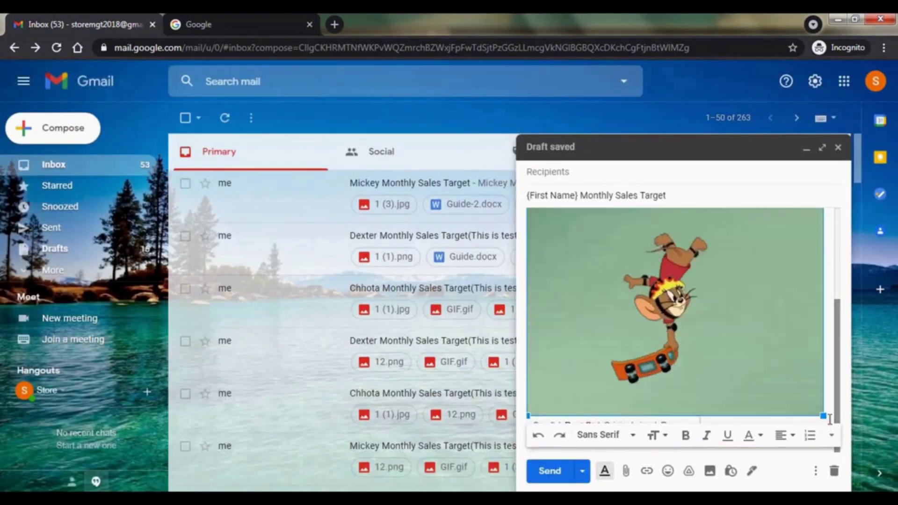
{"action": "left_click_drag", "start_coordinate": [823, 415], "coordinate": [640, 285]}
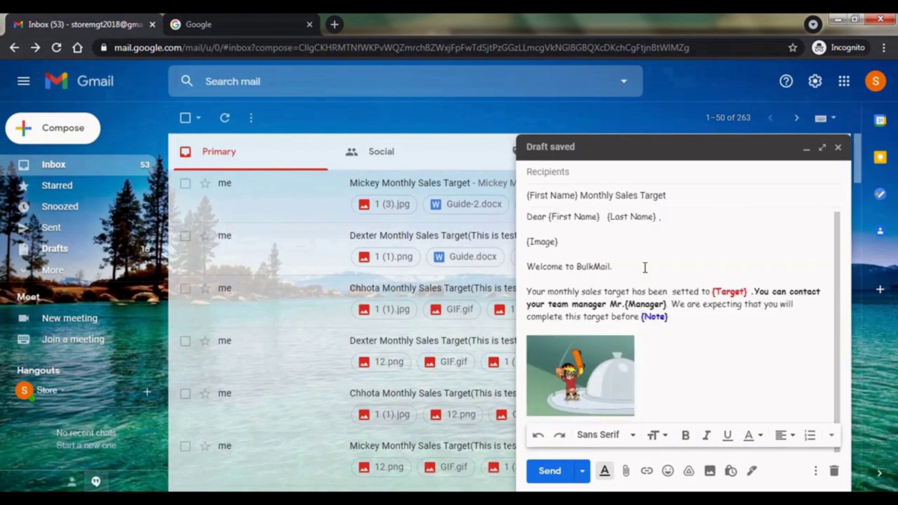
Add the line 'You can find the report in attachment.' in bold Comic Sans MS
{"action": "left_click", "coordinate": [644, 384]}
{"action": "key", "text": "Return"}
{"action": "type", "text": "You can find the re"}
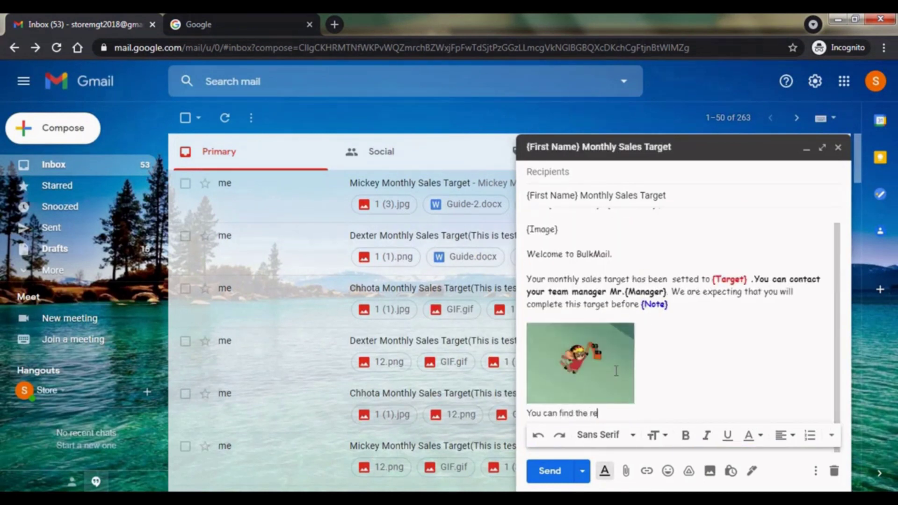
{"action": "type", "text": "port in attachment."}
{"action": "left_click_drag", "start_coordinate": [673, 400], "coordinate": [527, 402]}
{"action": "left_click", "coordinate": [657, 435]}
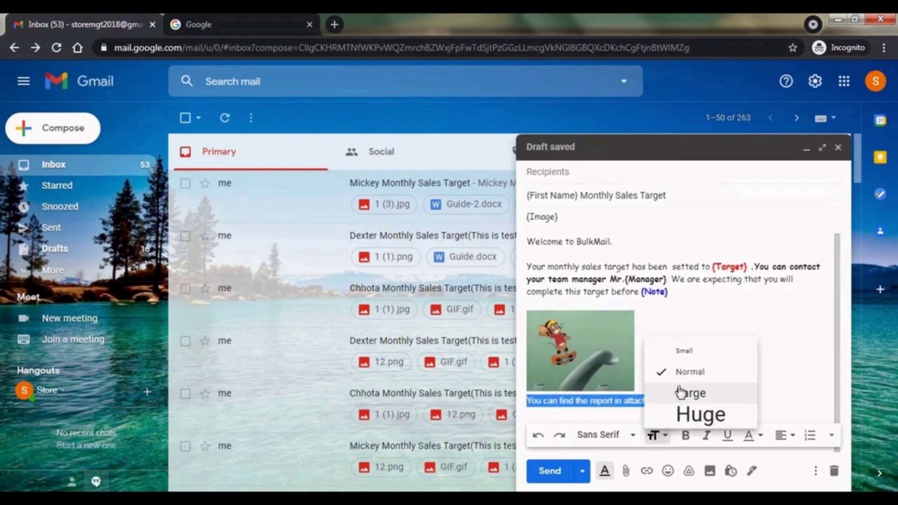
{"action": "left_click", "coordinate": [617, 435]}
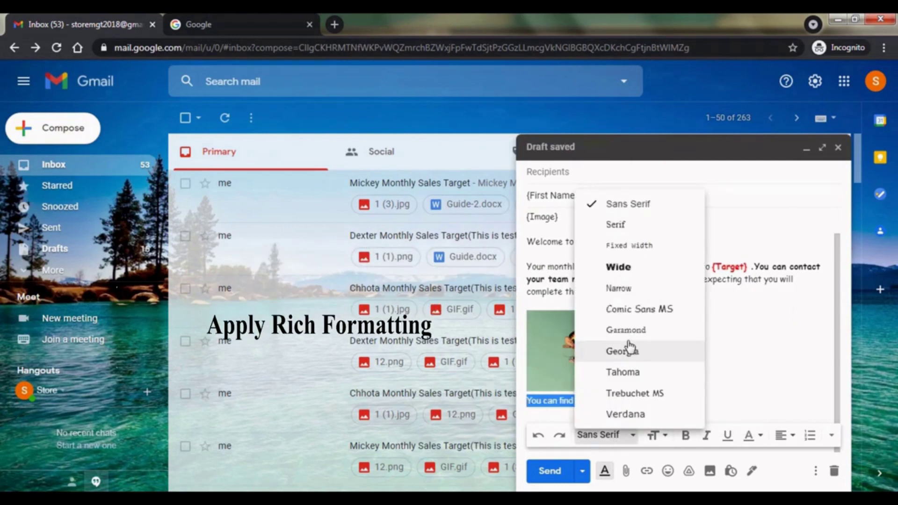
{"action": "left_click", "coordinate": [651, 312]}
{"action": "key", "text": "ctrl+b"}
{"action": "left_click", "coordinate": [692, 402]}
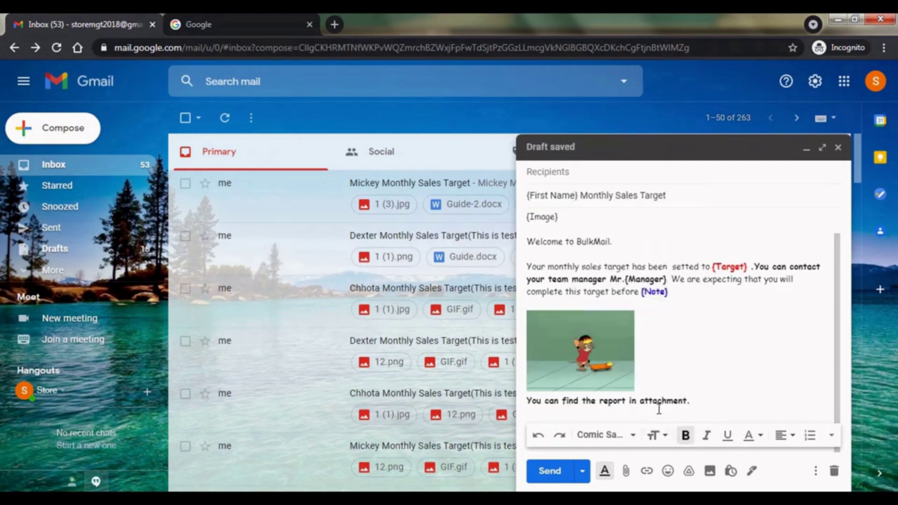
Upload the BulkMail logo image into the draft and shrink it
{"action": "scroll", "coordinate": [658, 408], "scroll_direction": "down", "scroll_amount": 1}
{"action": "left_click", "coordinate": [709, 471]}
{"action": "left_click", "coordinate": [299, 144]}
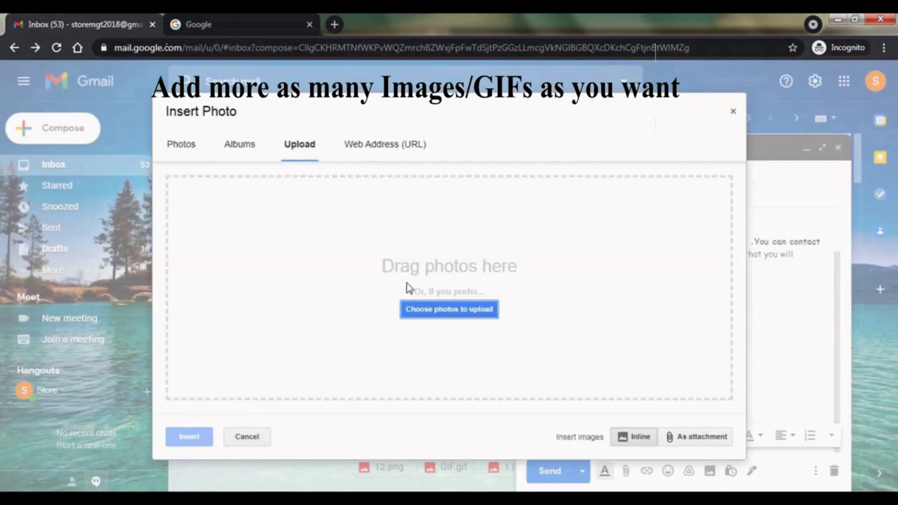
{"action": "left_click", "coordinate": [427, 311]}
{"action": "double_click", "coordinate": [273, 142]}
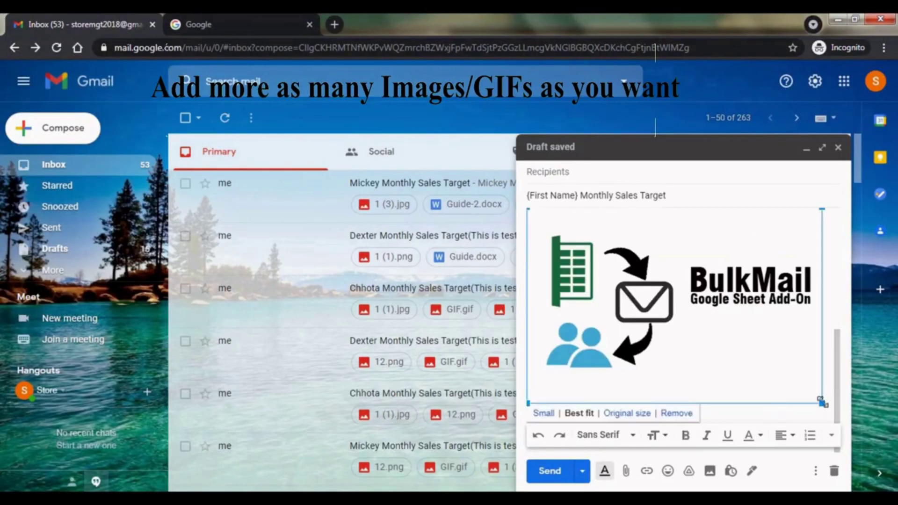
{"action": "left_click_drag", "start_coordinate": [822, 403], "coordinate": [660, 421]}
Add 'Regards' below the report line and expand the draft to review it
{"action": "left_click", "coordinate": [693, 309]}
{"action": "key", "text": "Return"}
{"action": "type", "text": "Regards"}
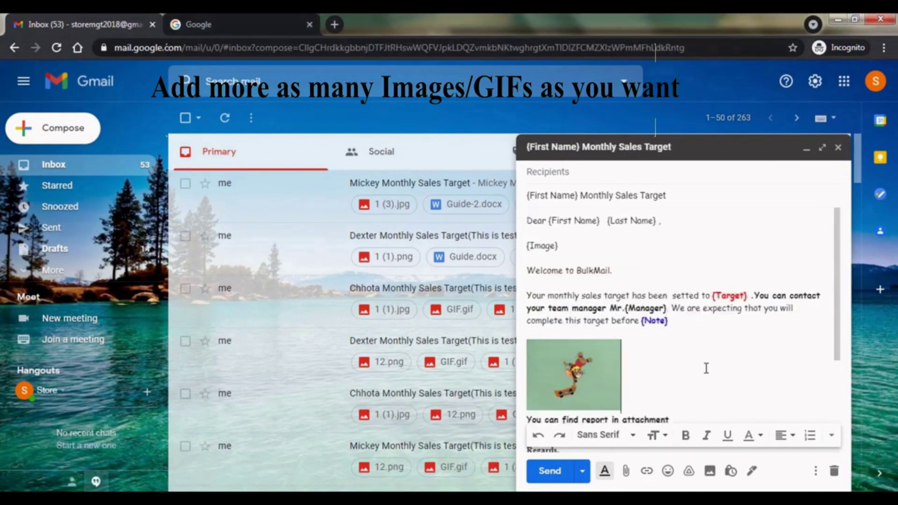
{"action": "scroll", "coordinate": [706, 368], "scroll_direction": "down", "scroll_amount": 3}
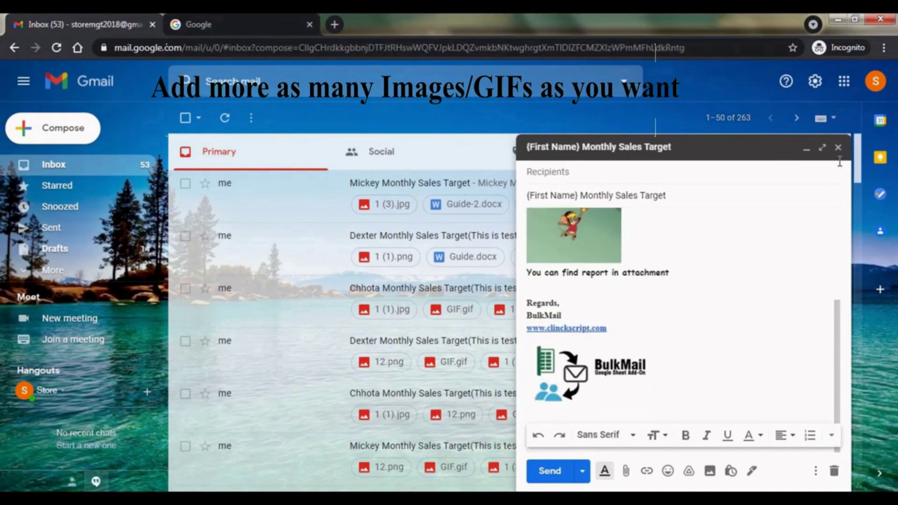
{"action": "left_click", "coordinate": [821, 147]}
{"action": "scroll", "coordinate": [274, 309], "scroll_direction": "down", "scroll_amount": 3}
{"action": "scroll", "coordinate": [274, 310], "scroll_direction": "up", "scroll_amount": 3}
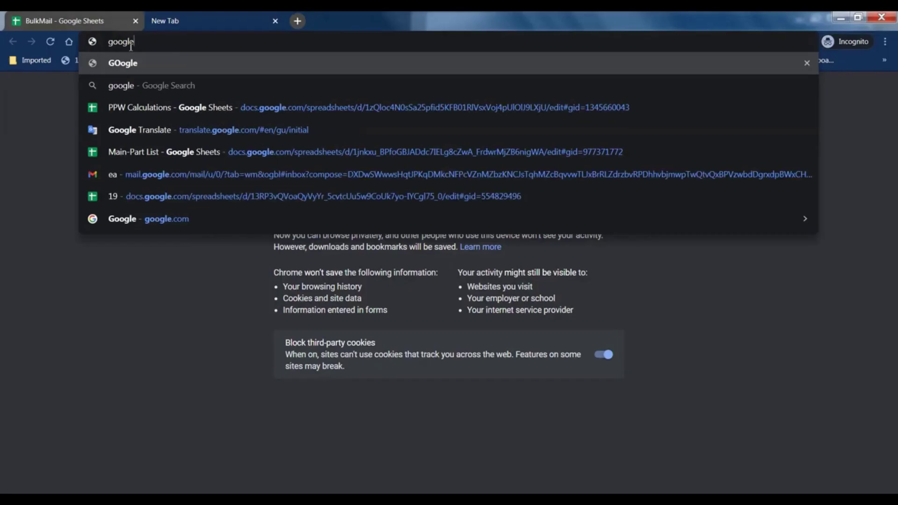
Search for 'google sheets' and go to the Google Sheets home page
{"action": "type", "text": "sheets"}
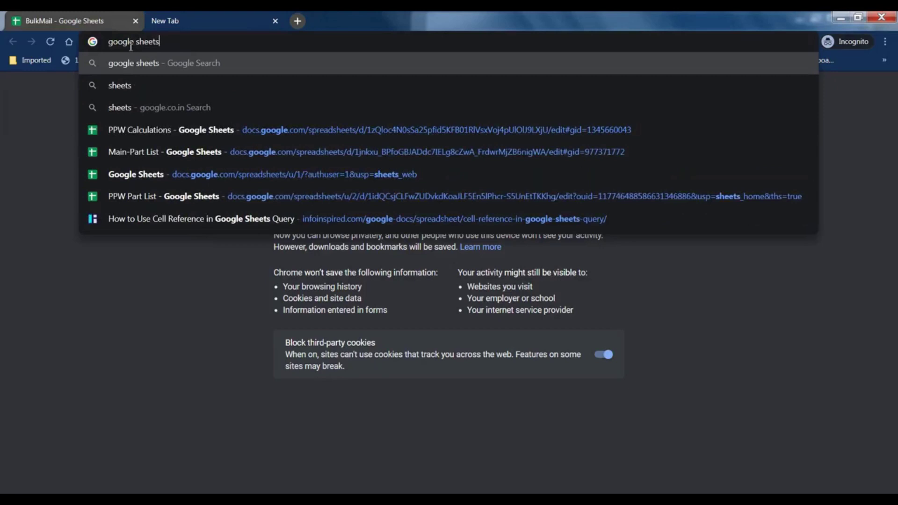
{"action": "key", "text": "Return"}
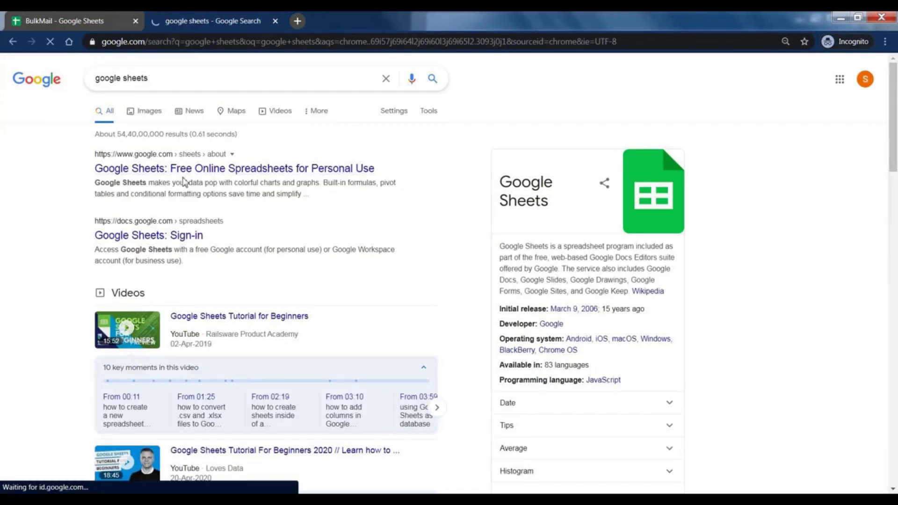
{"action": "left_click", "coordinate": [184, 171]}
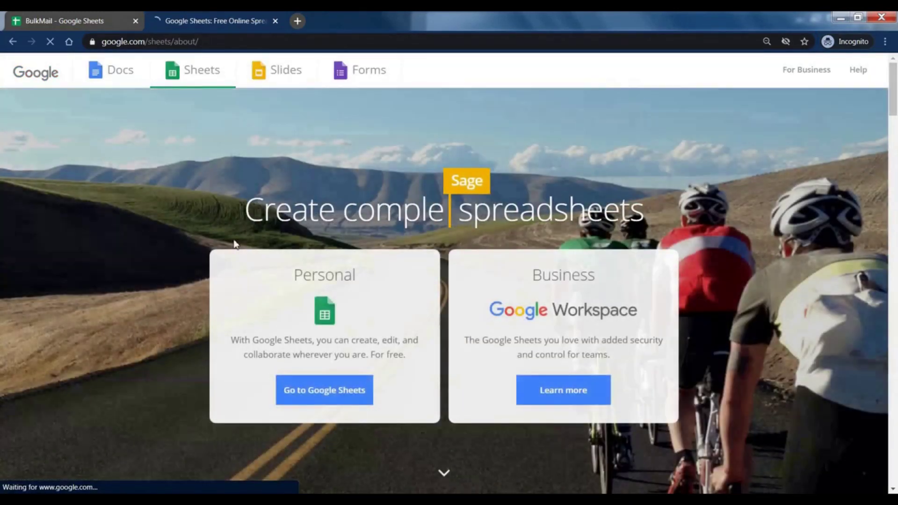
{"action": "left_click", "coordinate": [326, 399]}
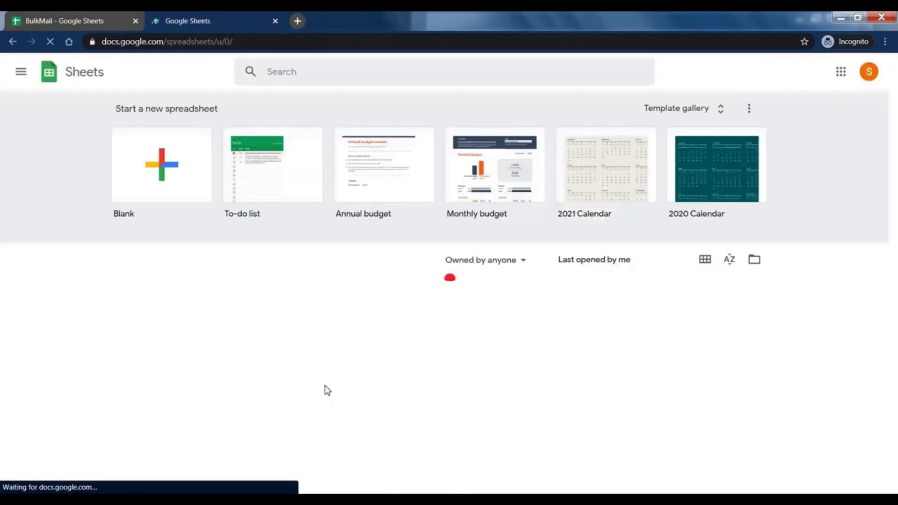
Create a blank spreadsheet named BulkMail
{"action": "left_click", "coordinate": [145, 156]}
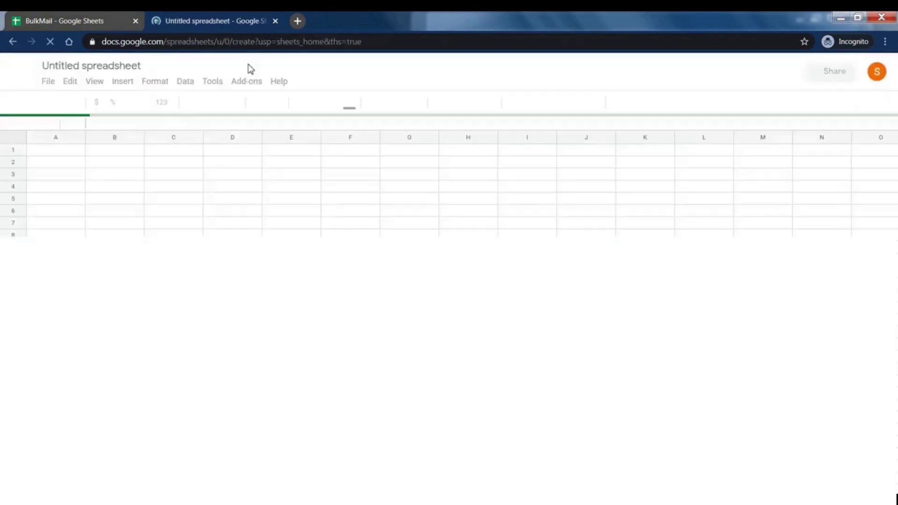
{"action": "left_click", "coordinate": [56, 67]}
{"action": "type", "text": "BulkMail"}
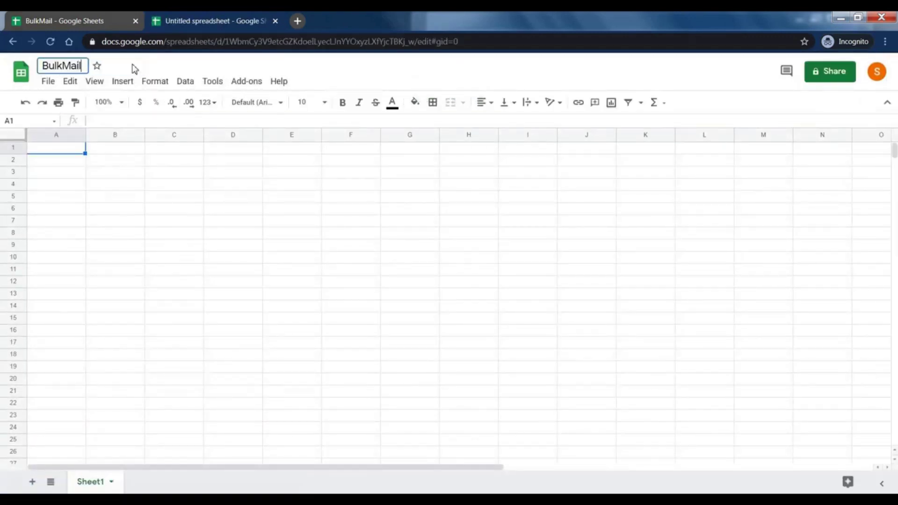
{"action": "key", "text": "Return"}
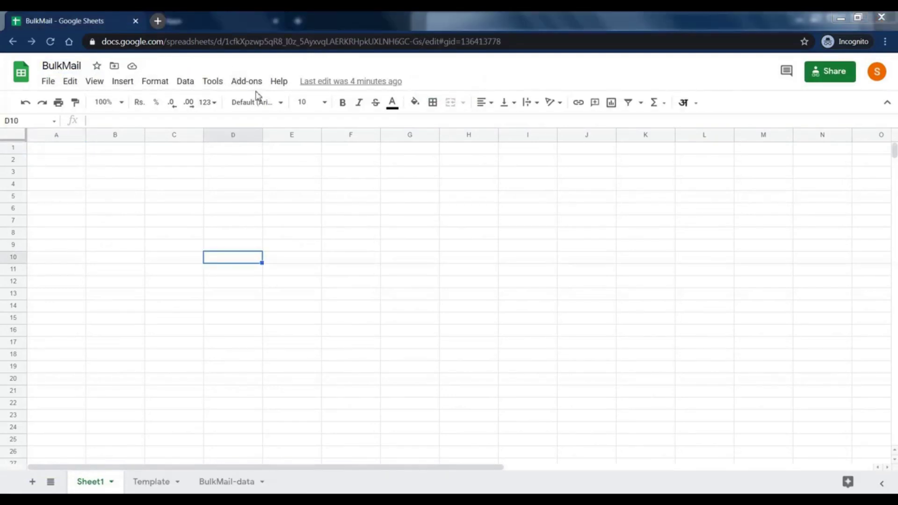
Install the BulkMail add-on from the Workspace Marketplace
{"action": "left_click", "coordinate": [248, 84]}
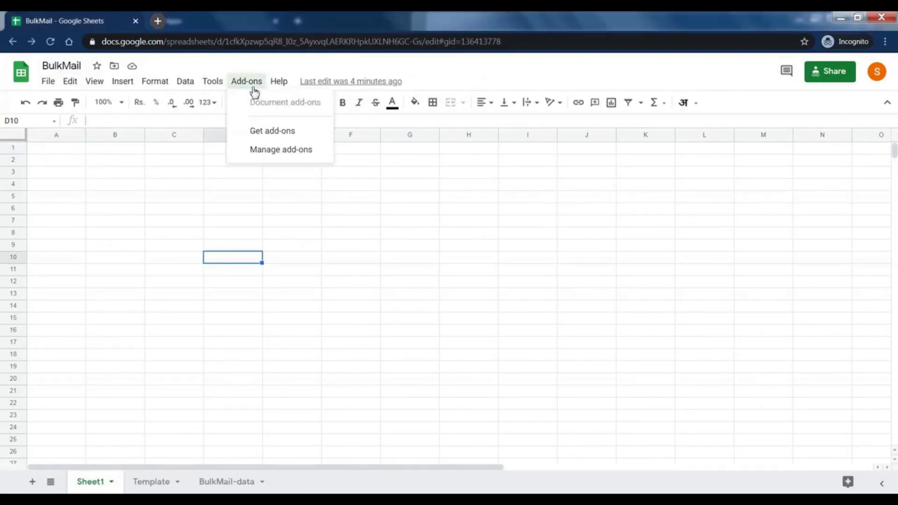
{"action": "left_click", "coordinate": [282, 140]}
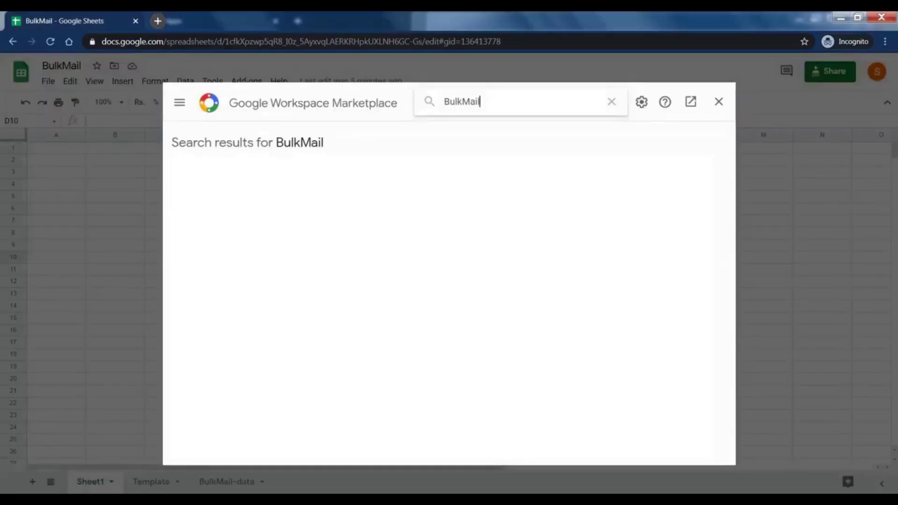
{"action": "left_click", "coordinate": [293, 194]}
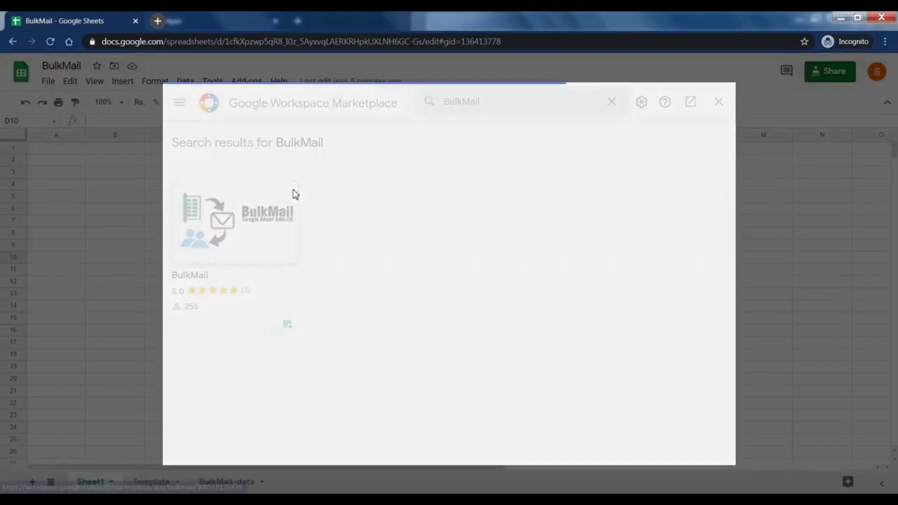
{"action": "left_click", "coordinate": [382, 235]}
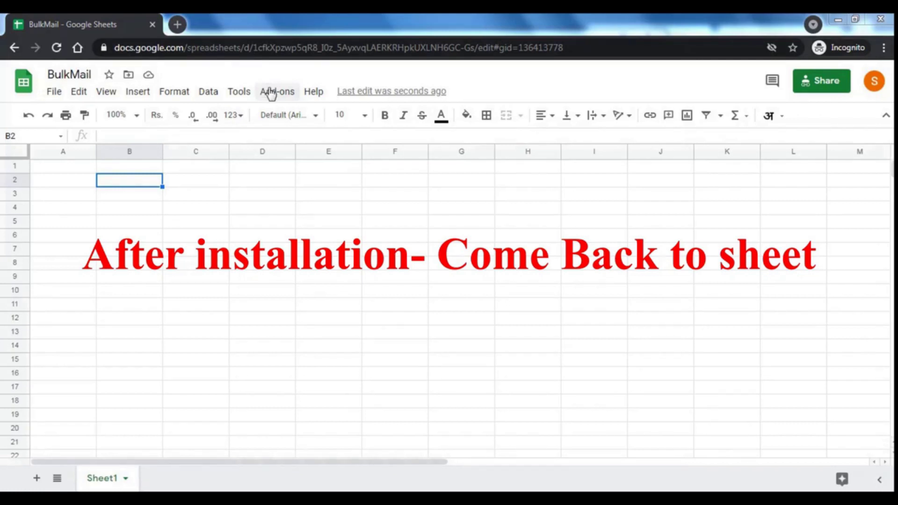
Run BulkMail's Create Sheet, switch to the Template sheet and select its sample rows
{"action": "left_click", "coordinate": [271, 92]}
{"action": "mouse_move", "coordinate": [291, 149]}
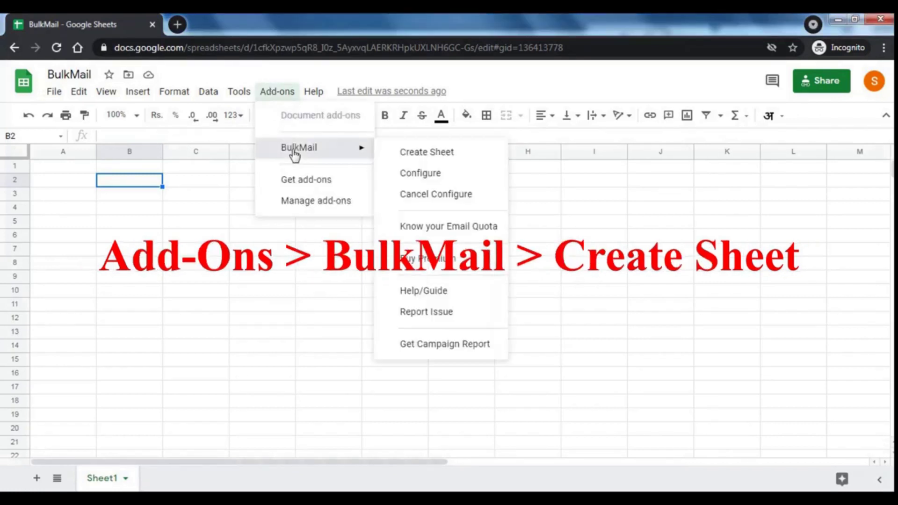
{"action": "left_click", "coordinate": [427, 155]}
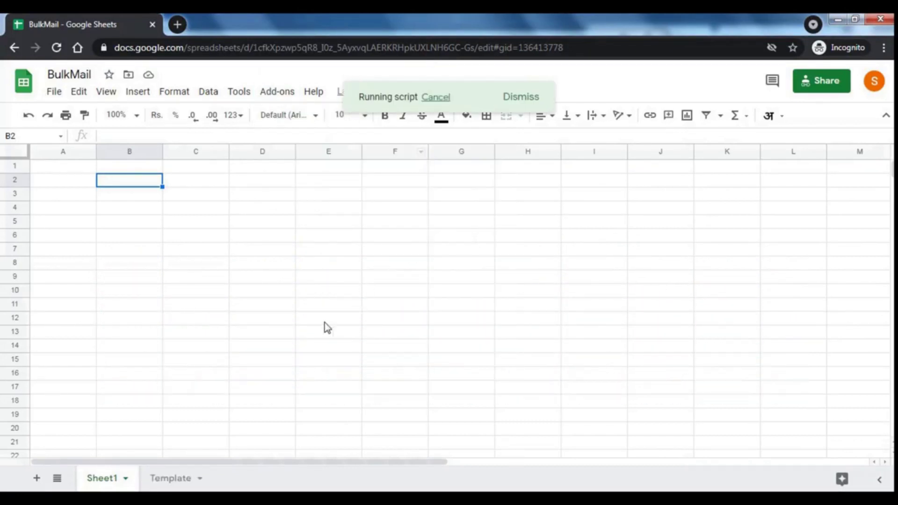
{"action": "left_click", "coordinate": [181, 482]}
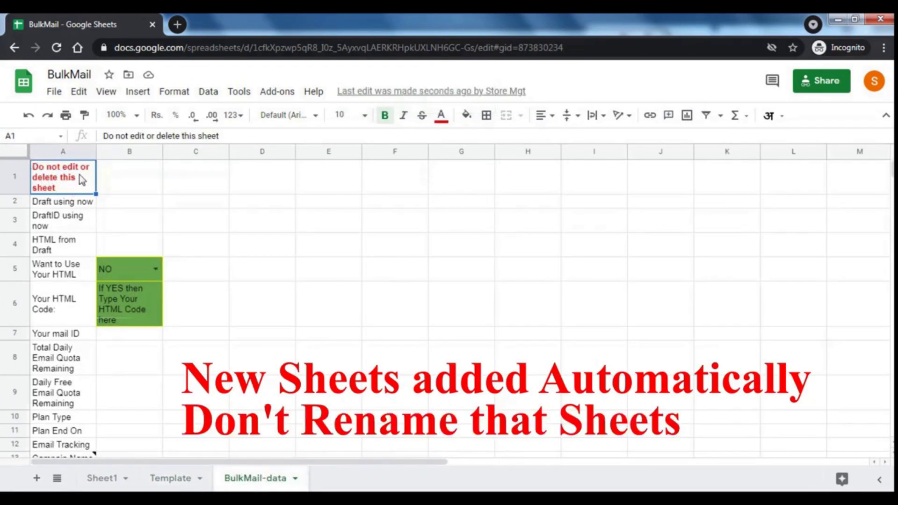
{"action": "left_click", "coordinate": [173, 478]}
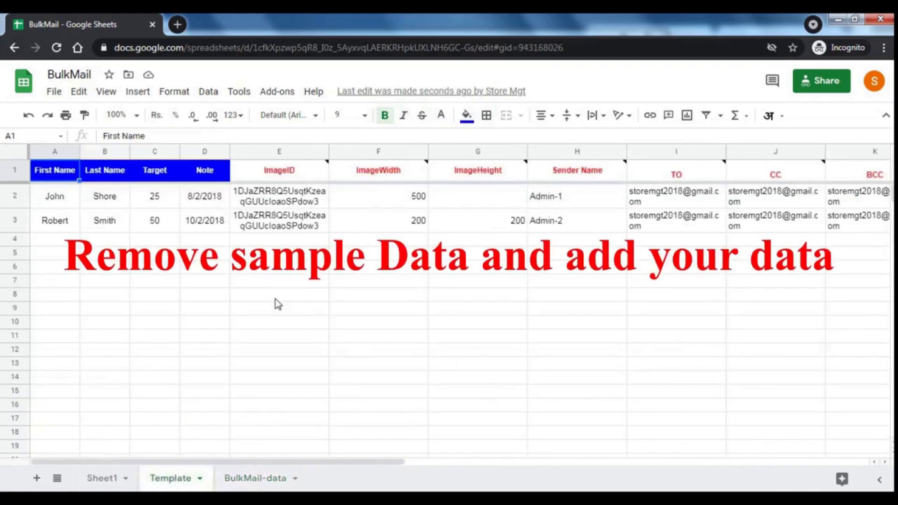
{"action": "left_click_drag", "start_coordinate": [74, 204], "coordinate": [837, 225]}
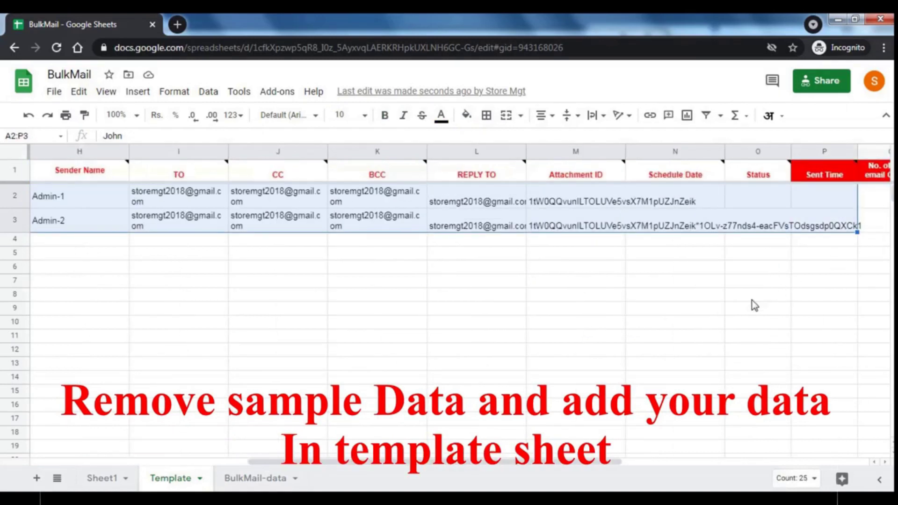
Clear the sample rows and enter first name 'Mickey' and last name 'Mouse' in row 2
{"action": "key", "text": "Delete"}
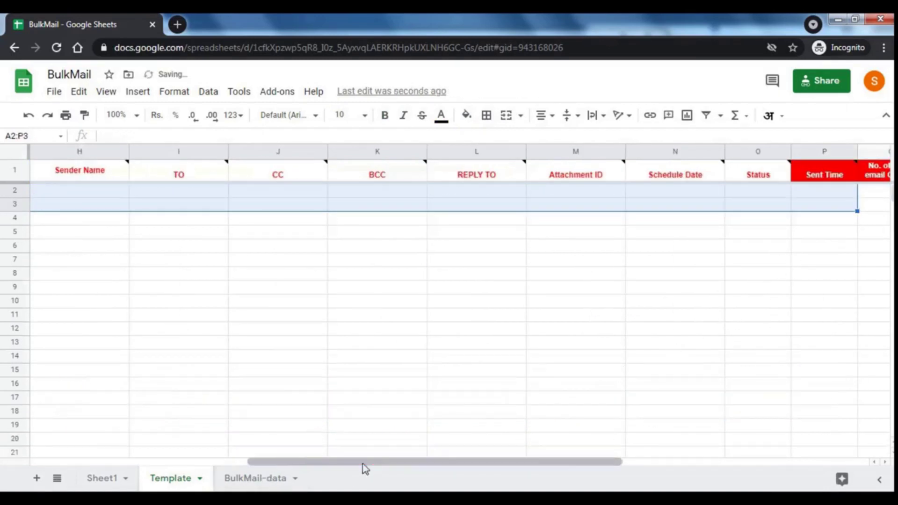
{"action": "left_click_drag", "start_coordinate": [363, 461], "coordinate": [80, 431]}
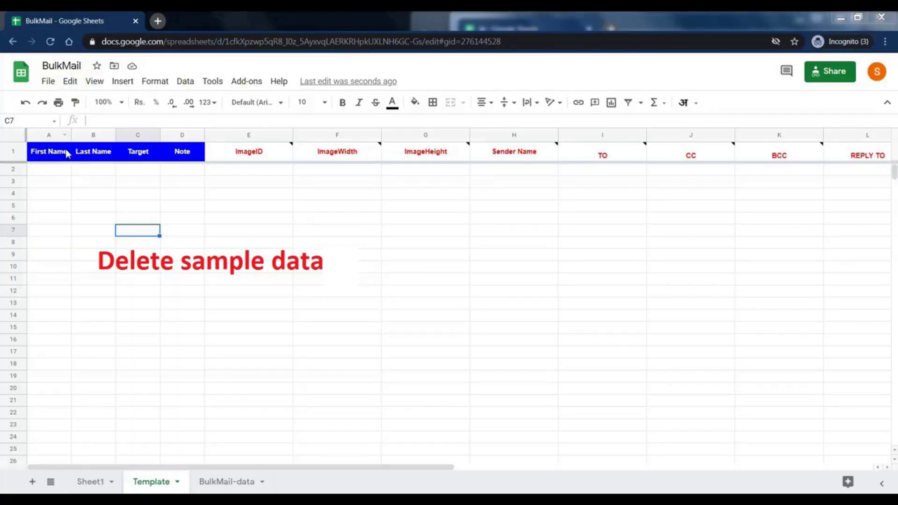
{"action": "left_click", "coordinate": [54, 169]}
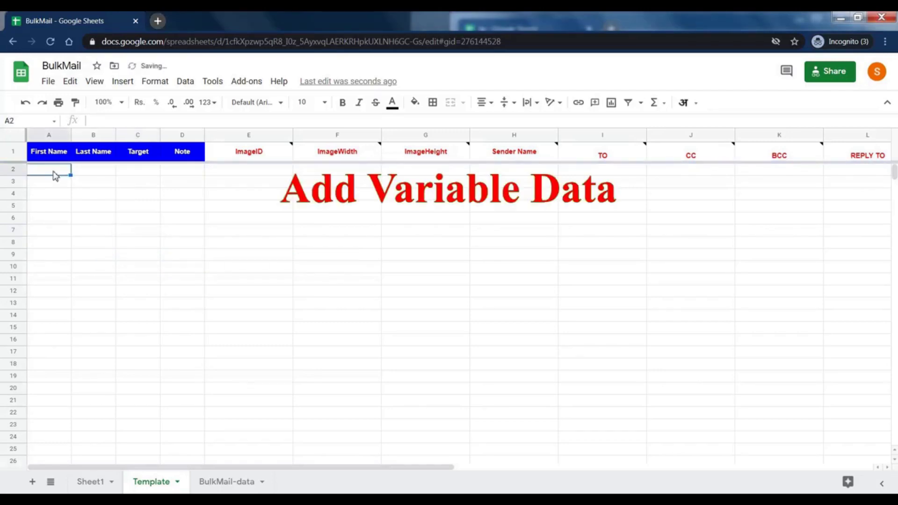
{"action": "type", "text": "Mickey"}
{"action": "key", "text": "Tab"}
{"action": "type", "text": "Mouse"}
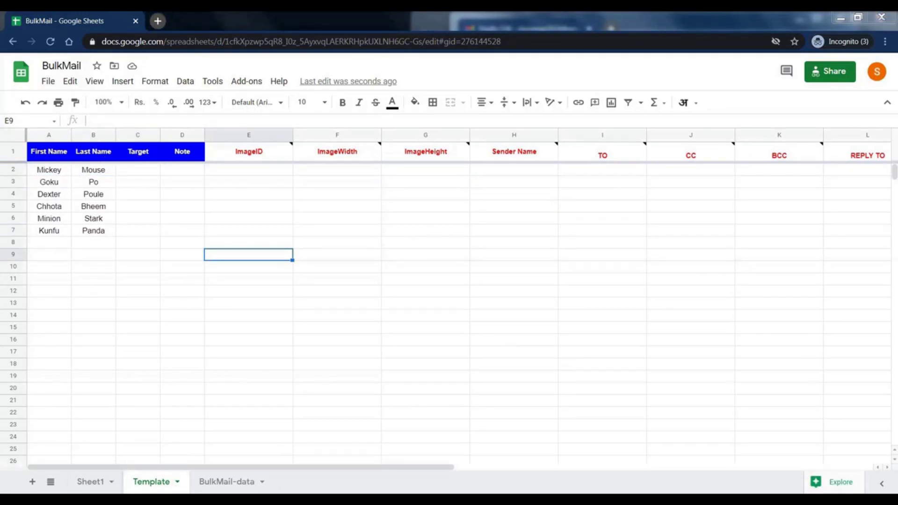
{"action": "key", "text": "alt+Tab"}
Compare the draft's {First Name} and {Manager} placeholders against the sheet's First Name and Note headers
{"action": "double_click", "coordinate": [553, 203]}
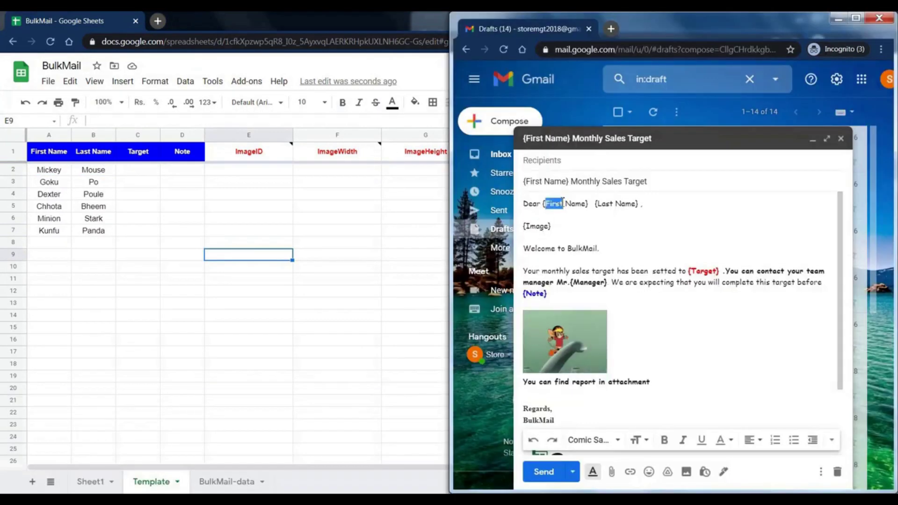
{"action": "left_click_drag", "start_coordinate": [586, 203], "coordinate": [545, 204]}
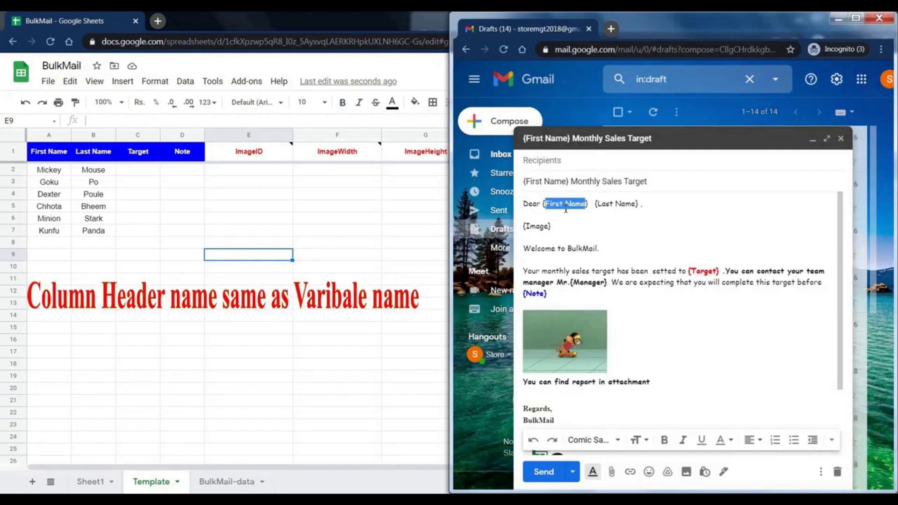
{"action": "key", "text": "alt+Tab"}
{"action": "left_click", "coordinate": [49, 155]}
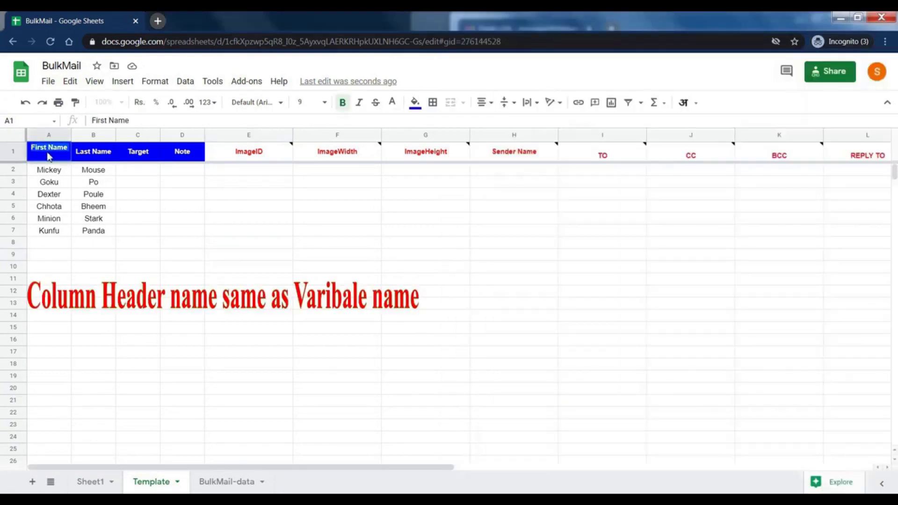
{"action": "left_click", "coordinate": [49, 170]}
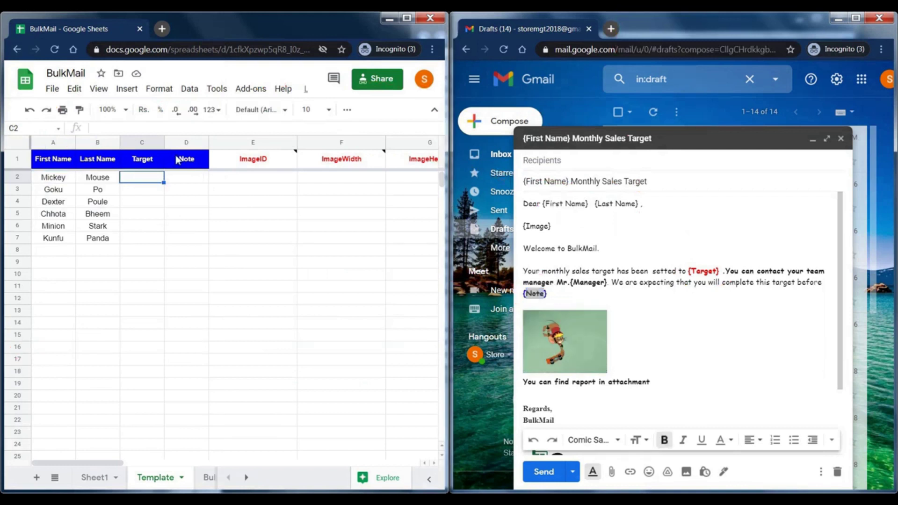
{"action": "left_click", "coordinate": [190, 159]}
{"action": "left_click", "coordinate": [211, 201]}
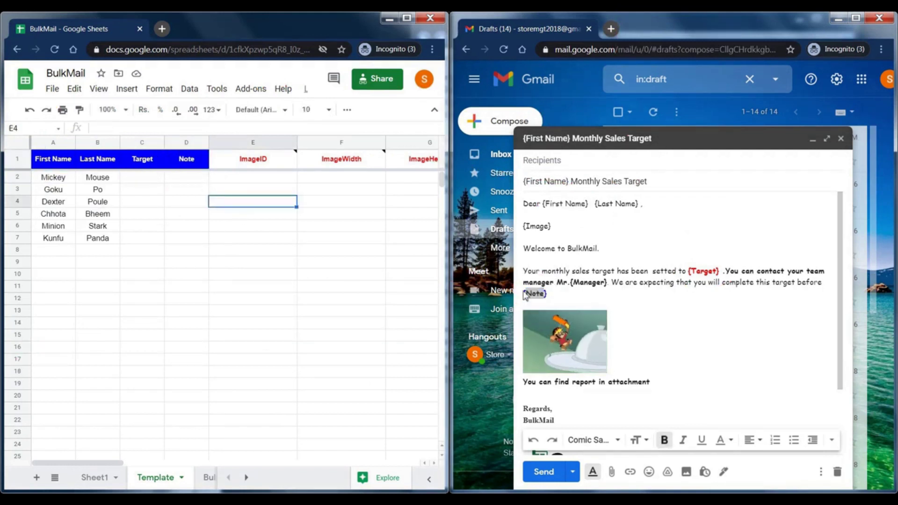
{"action": "double_click", "coordinate": [576, 281]}
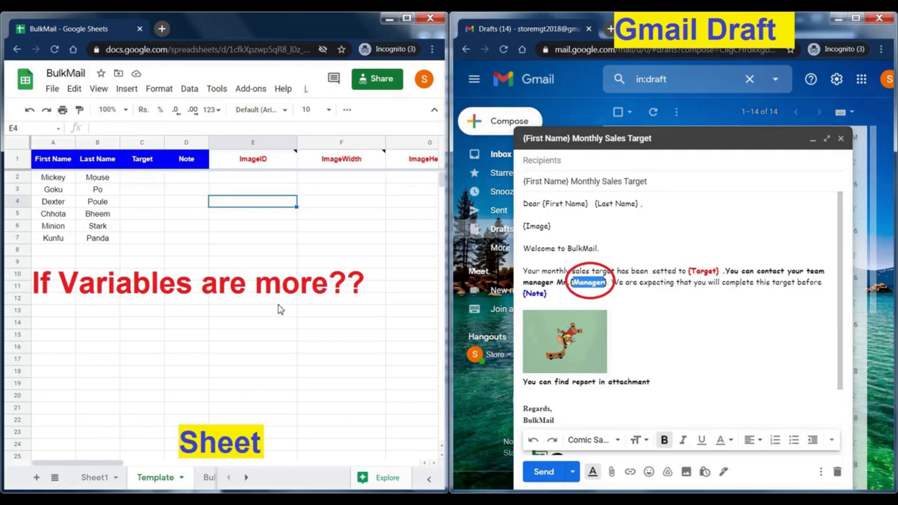
Insert a Manager column to the left of the Note column
{"action": "right_click", "coordinate": [177, 142]}
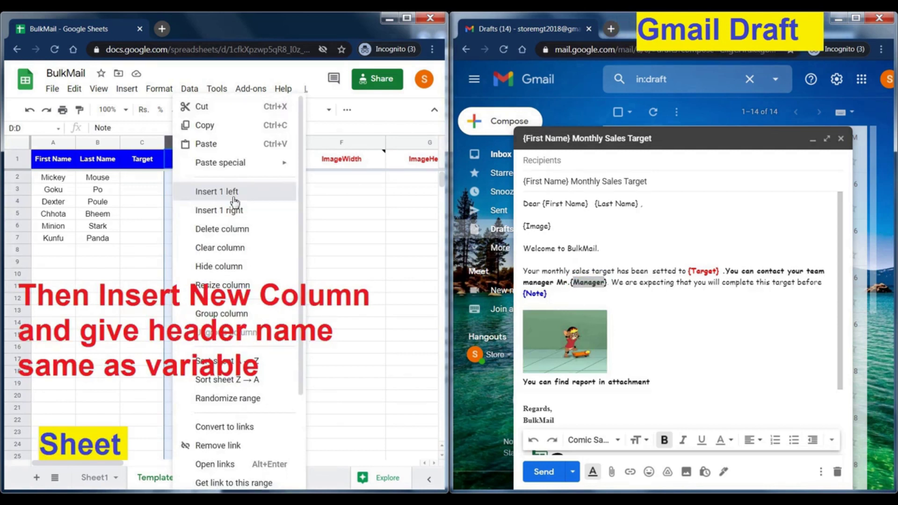
{"action": "left_click", "coordinate": [234, 202]}
{"action": "type", "text": "Manager"}
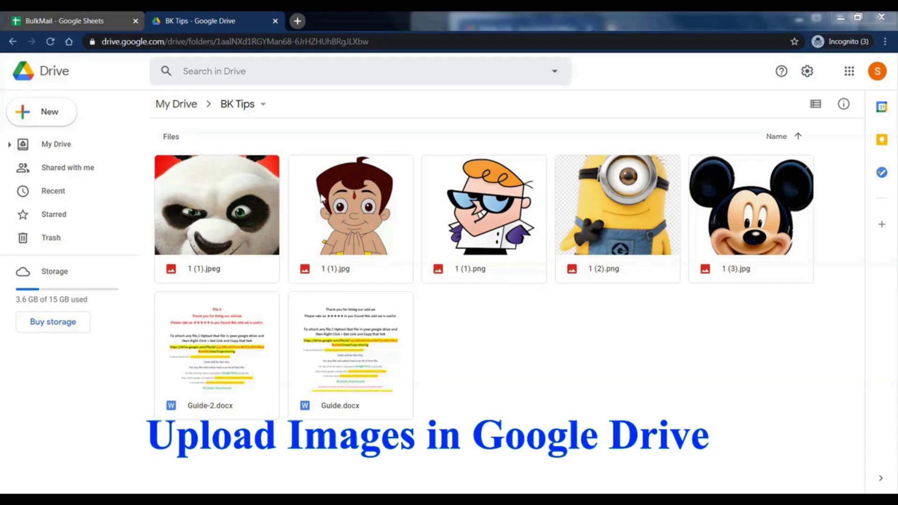
Copy the panda image's Drive file ID from its link into the ImageID column
{"action": "right_click", "coordinate": [322, 199]}
{"action": "left_click", "coordinate": [377, 248]}
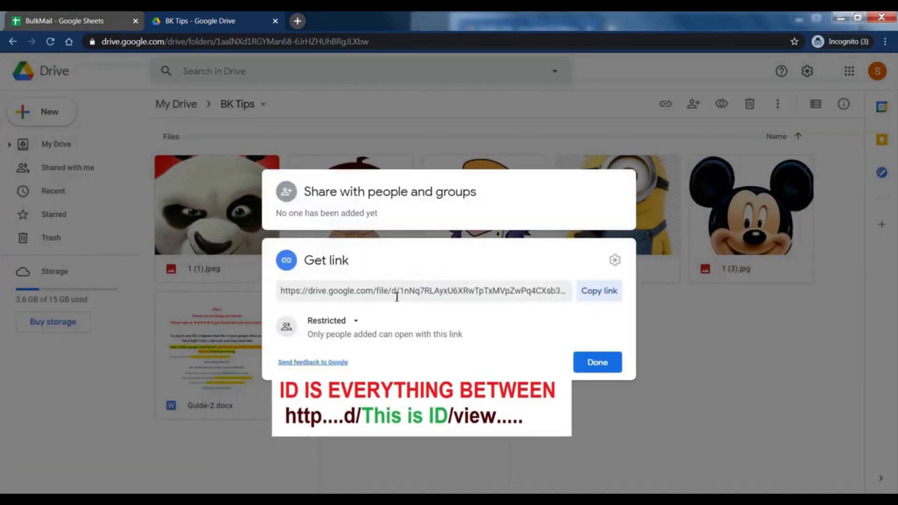
{"action": "left_click", "coordinate": [397, 295]}
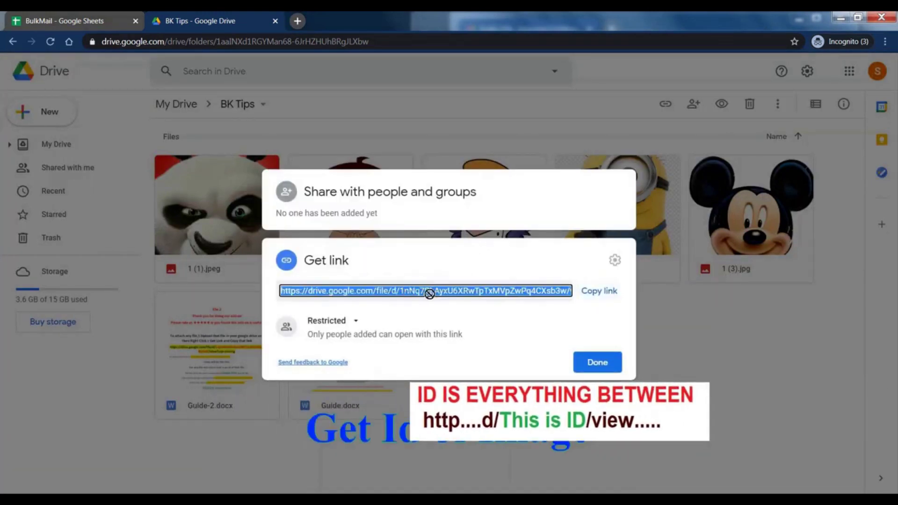
{"action": "left_click", "coordinate": [563, 293]}
{"action": "left_click_drag", "start_coordinate": [564, 292], "coordinate": [400, 294]}
{"action": "left_click", "coordinate": [70, 21]}
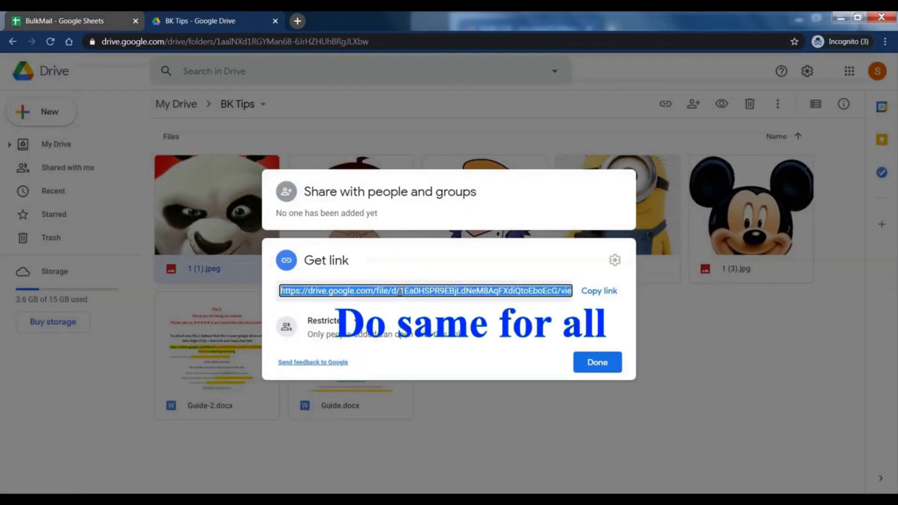
{"action": "left_click_drag", "start_coordinate": [400, 291], "coordinate": [558, 290]}
{"action": "key", "text": "ctrl+c"}
{"action": "left_click", "coordinate": [597, 361]}
{"action": "left_click", "coordinate": [71, 21]}
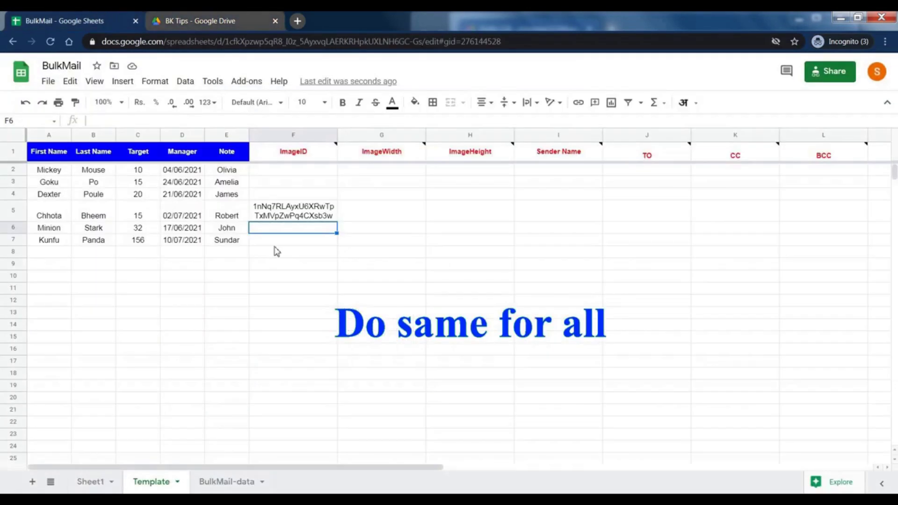
{"action": "key", "text": "ctrl+v"}
Get the Dexter image's shareable link and select the first ImageWidth cell
{"action": "left_click", "coordinate": [213, 18]}
{"action": "right_click", "coordinate": [473, 220]}
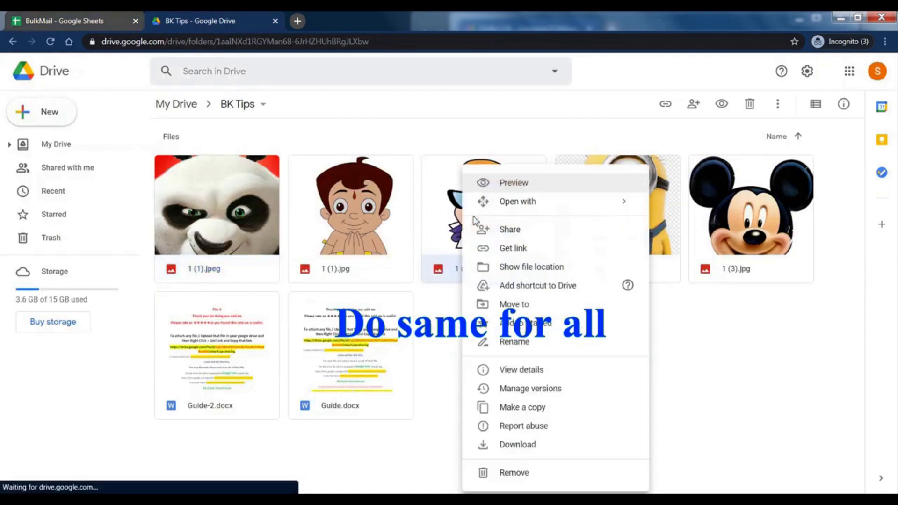
{"action": "left_click", "coordinate": [525, 252]}
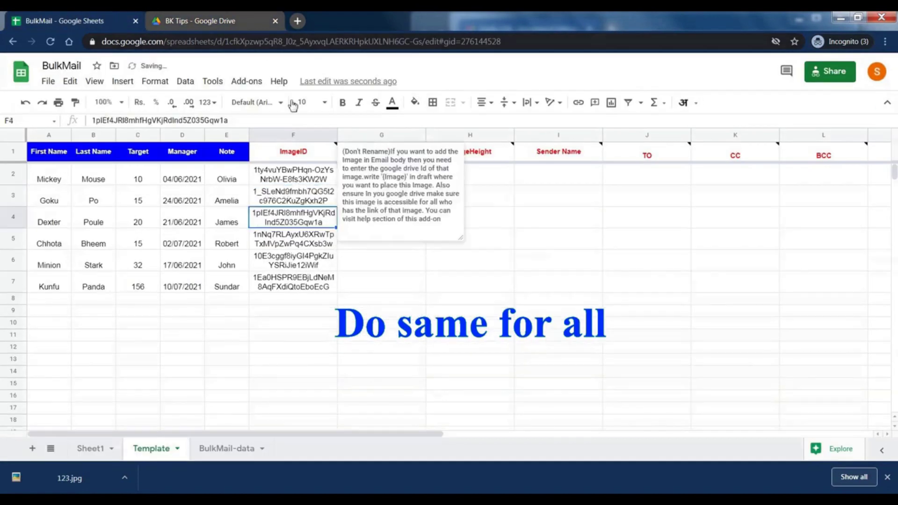
{"action": "left_click", "coordinate": [373, 184]}
Fill ImageWidth with 250 and ImageHeight with 220 for rows 2–7
{"action": "type", "text": "2"}
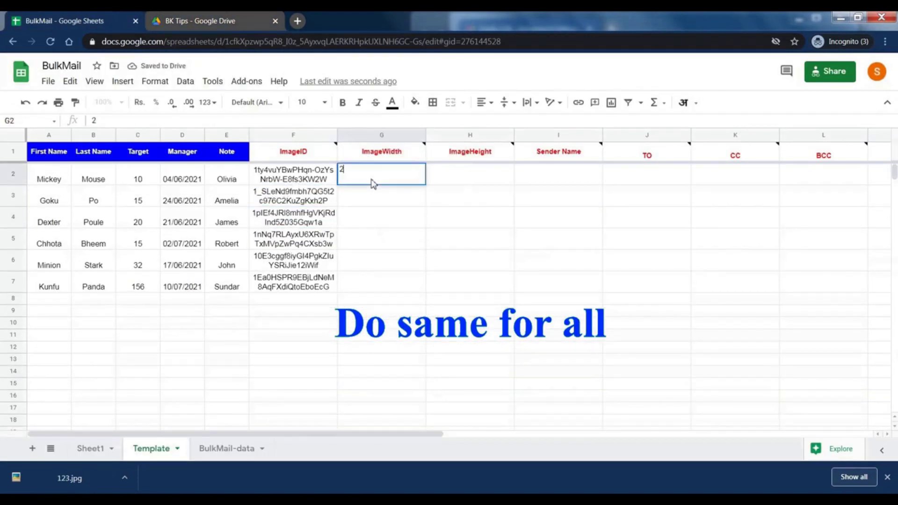
{"action": "type", "text": "50"}
{"action": "key", "text": "Return"}
{"action": "type", "text": "220"}
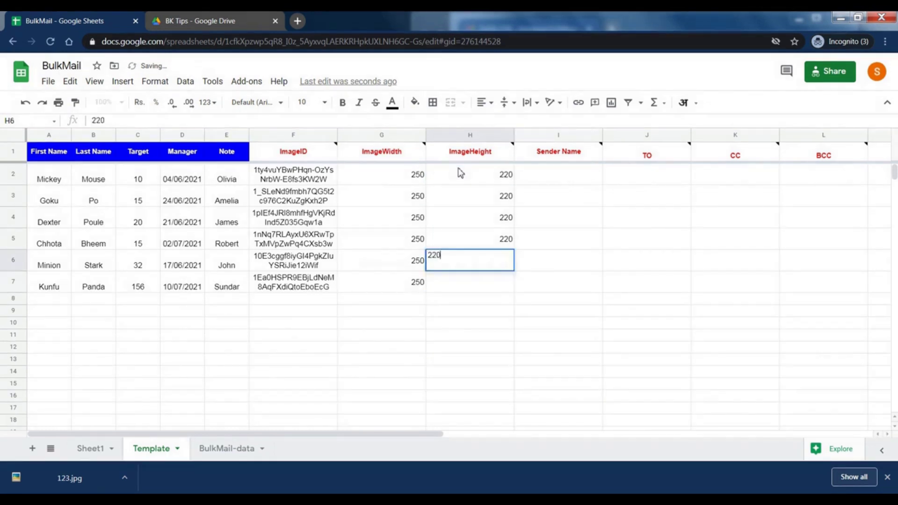
{"action": "key", "text": "Return"}
{"action": "type", "text": "220"}
{"action": "key", "text": "Return"}
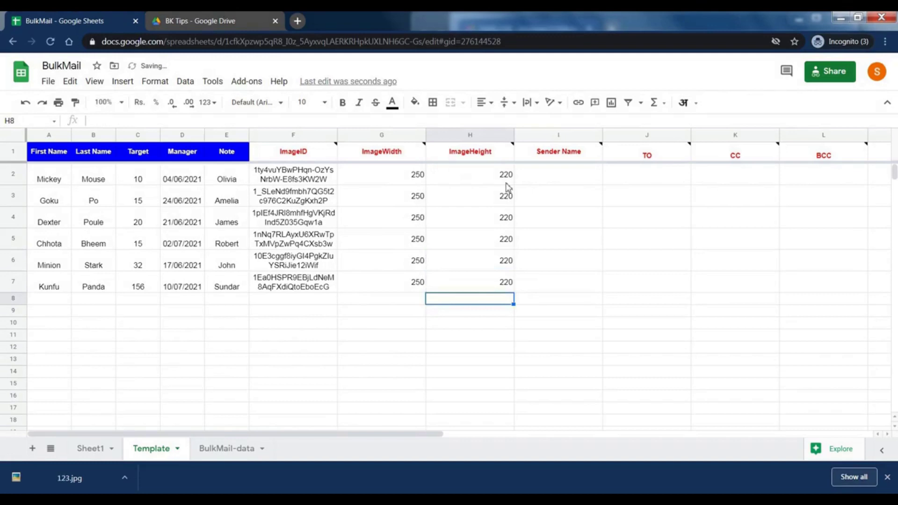
Enter Admin as Sender Name in I2 and copy it down through I7
{"action": "left_click", "coordinate": [557, 177]}
{"action": "type", "text": "Admin"}
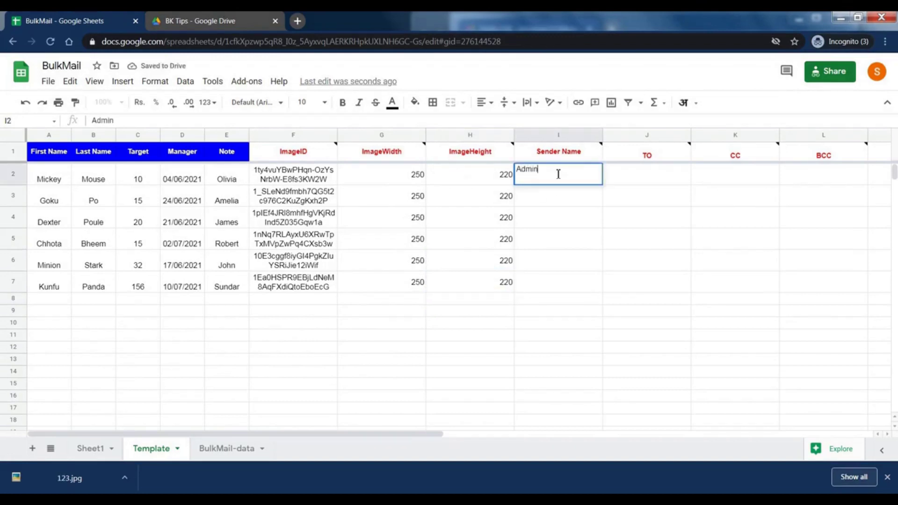
{"action": "key", "text": "Return"}
{"action": "key", "text": "Up"}
{"action": "key", "text": "ctrl+c"}
{"action": "key", "text": "Down"}
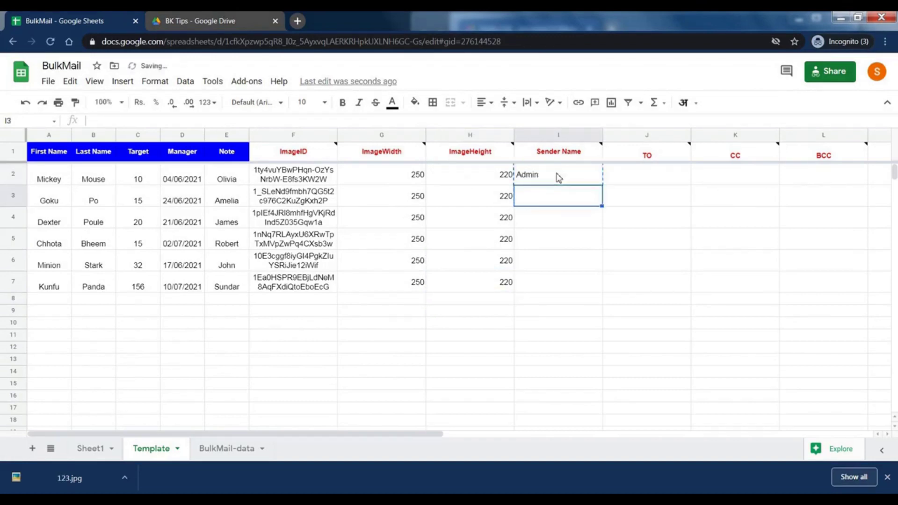
{"action": "key", "text": "ctrl+v"}
{"action": "key", "text": "Down"}
{"action": "key", "text": "ctrl+v"}
{"action": "key", "text": "Down"}
{"action": "key", "text": "ctrl+v"}
{"action": "key", "text": "Down"}
{"action": "key", "text": "ctrl+v"}
{"action": "key", "text": "Down"}
{"action": "key", "text": "ctrl+v"}
Enter the recipient's e-mail address in J2 and copy it into J3
{"action": "key", "text": "Right"}
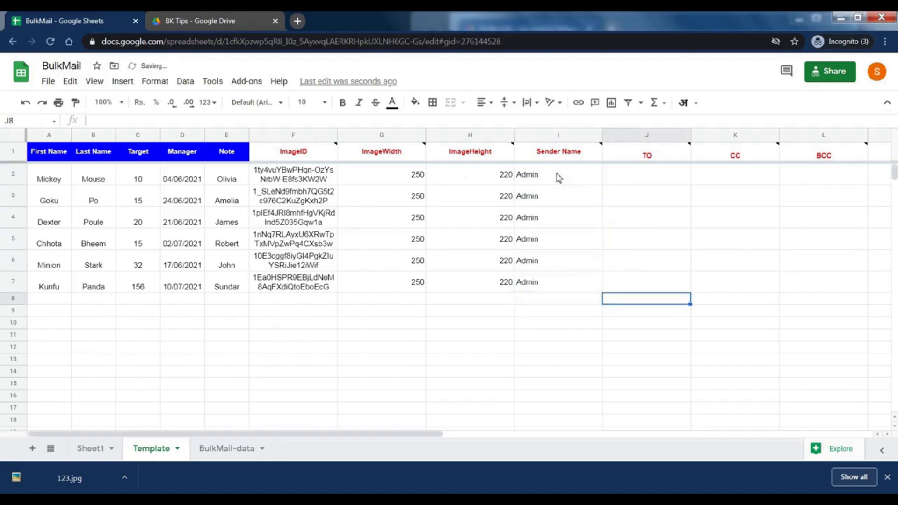
{"action": "key", "text": "Up"}
{"action": "key", "text": "Up"}
{"action": "key", "text": "Up"}
{"action": "key", "text": "Up"}
{"action": "key", "text": "Up"}
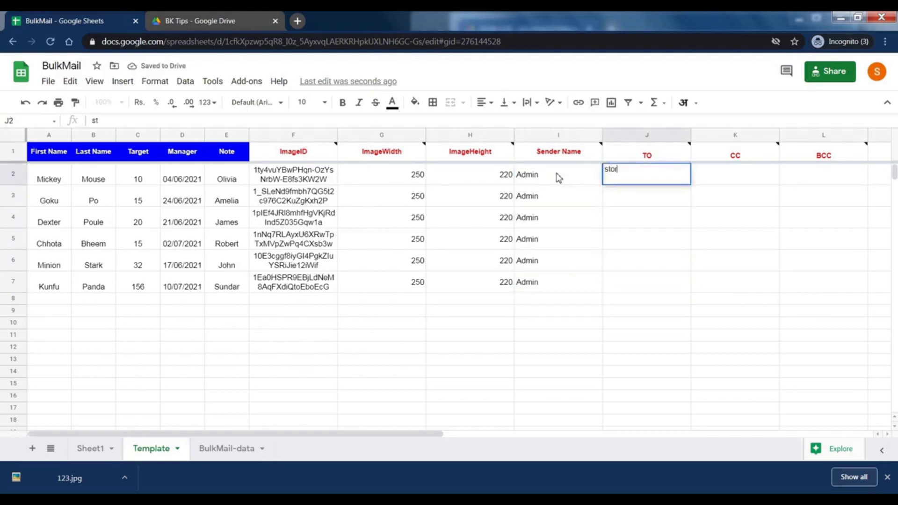
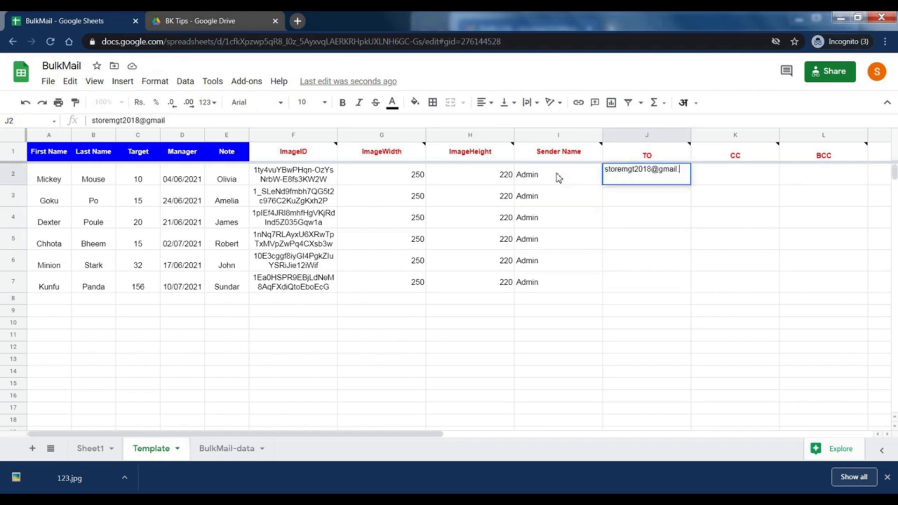
{"action": "key", "text": "Return"}
{"action": "key", "text": "Up"}
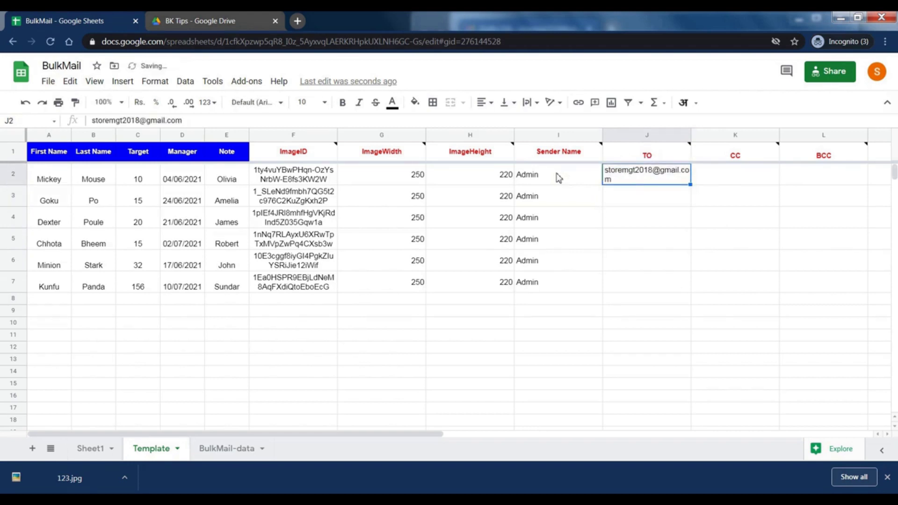
{"action": "key", "text": "ctrl+c"}
{"action": "key", "text": "Down"}
{"action": "key", "text": "ctrl+v"}
{"action": "key", "text": "F2"}
{"action": "key", "text": "BackSpace"}
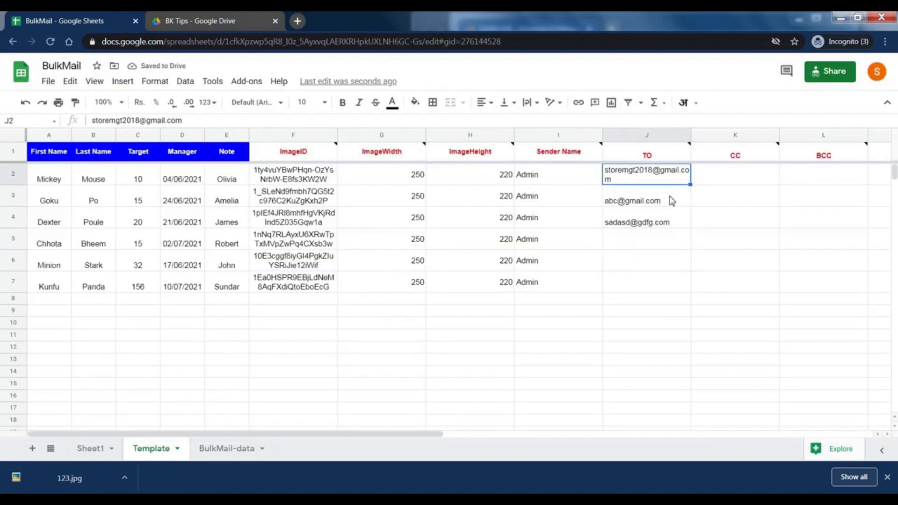
Paste the recipient's e-mail address into the remaining TO cells through J7
{"action": "left_click", "coordinate": [672, 201]}
{"action": "key", "text": "ctrl+v"}
{"action": "left_click", "coordinate": [637, 243]}
{"action": "key", "text": "ctrl+v"}
{"action": "left_click", "coordinate": [641, 219]}
{"action": "key", "text": "ctrl+v"}
{"action": "left_click", "coordinate": [635, 262]}
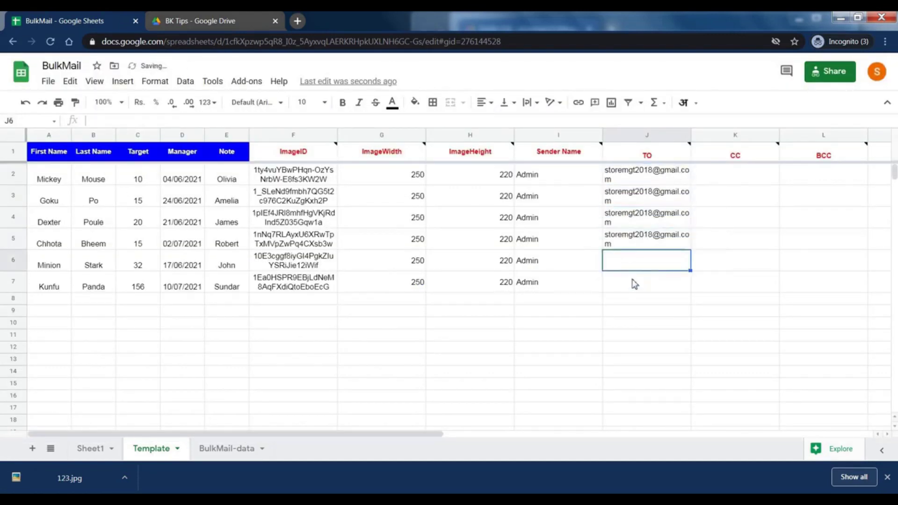
{"action": "key", "text": "ctrl+v"}
{"action": "key", "text": "ctrl+v"}
{"action": "left_click", "coordinate": [737, 200]}
{"action": "key", "text": "Up"}
{"action": "key", "text": "Right"}
{"action": "key", "text": "Right"}
{"action": "key", "text": "Right"}
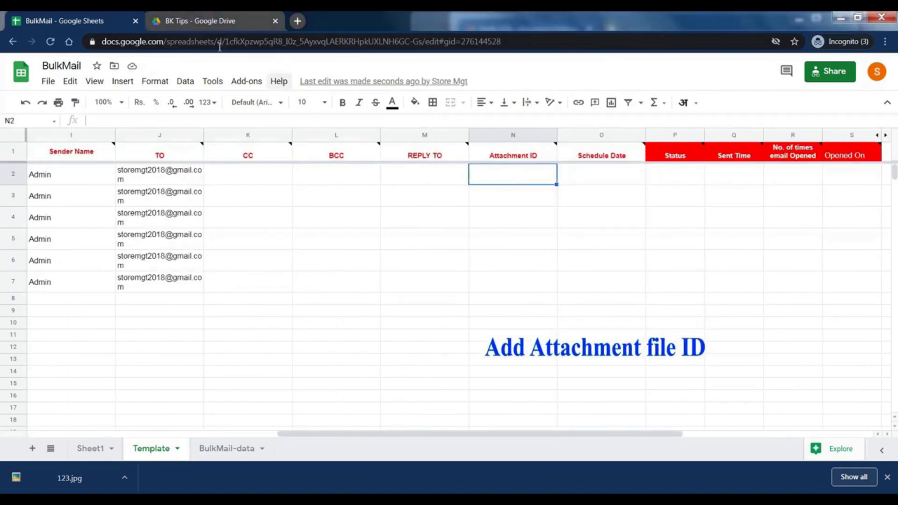
Copy the first attachment document's Drive file ID from its shareable link into N2
{"action": "left_click", "coordinate": [197, 20]}
{"action": "right_click", "coordinate": [356, 356]}
{"action": "left_click", "coordinate": [395, 216]}
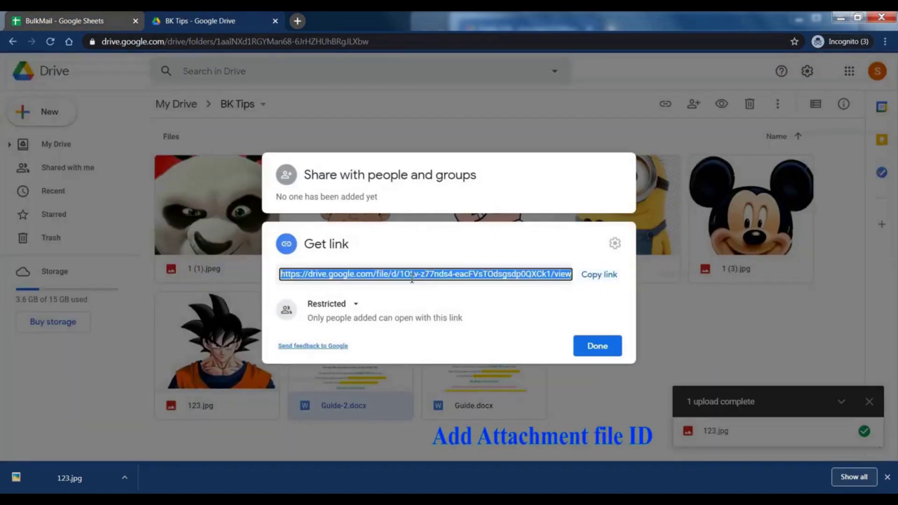
{"action": "left_click", "coordinate": [420, 274]}
{"action": "left_click_drag", "start_coordinate": [400, 273], "coordinate": [552, 274]}
{"action": "key", "text": "ctrl+c"}
{"action": "left_click", "coordinate": [580, 340]}
{"action": "key", "text": "ctrl+Tab"}
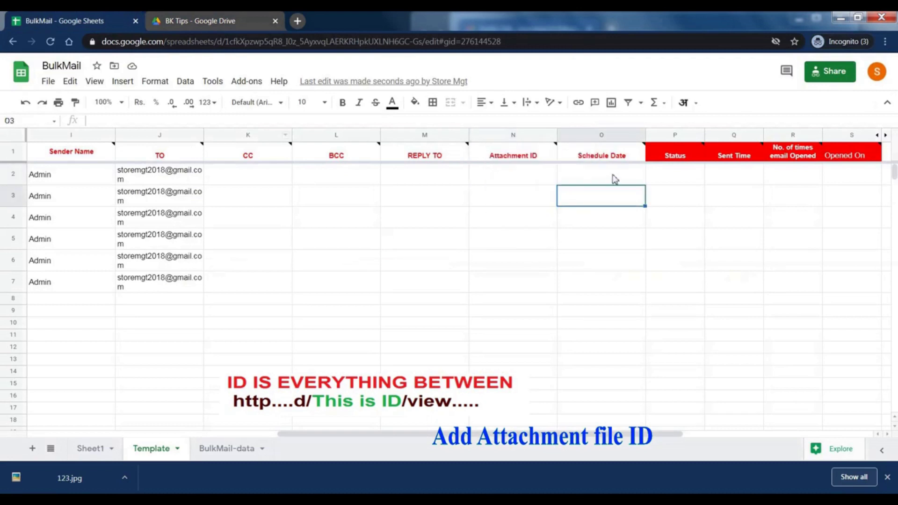
{"action": "double_click", "coordinate": [527, 166]}
{"action": "key", "text": "ctrl+v"}
{"action": "key", "text": "Return"}
Put the Guide document's file ID into N3 and N4, appending a second ID with * in N4
{"action": "left_click", "coordinate": [229, 23]}
{"action": "right_click", "coordinate": [457, 365]}
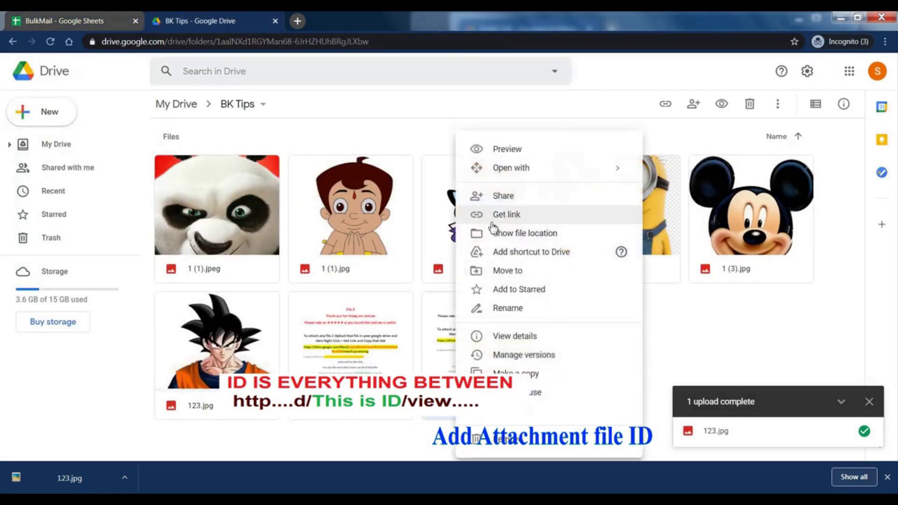
{"action": "left_click", "coordinate": [496, 214]}
{"action": "left_click_drag", "start_coordinate": [400, 274], "coordinate": [553, 272]}
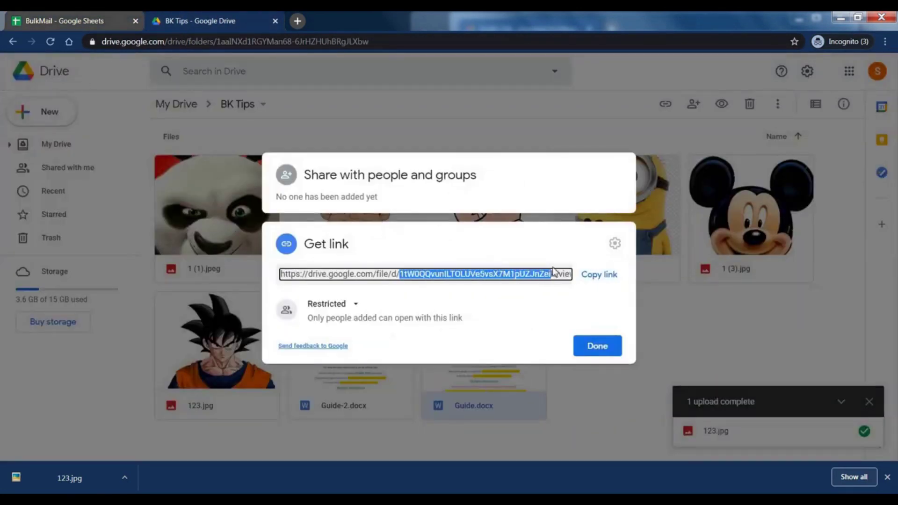
{"action": "left_click", "coordinate": [117, 18]}
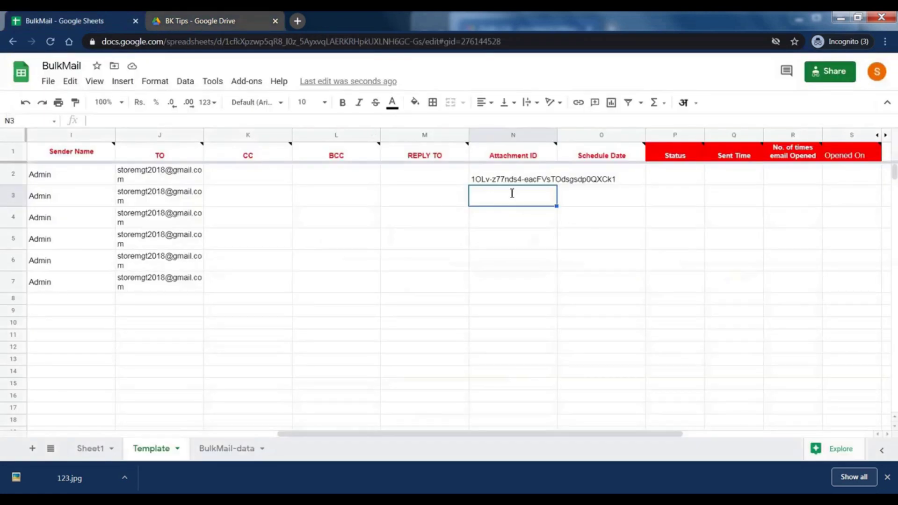
{"action": "key", "text": "ctrl+v"}
{"action": "key", "text": "Return"}
{"action": "key", "text": "ctrl+v"}
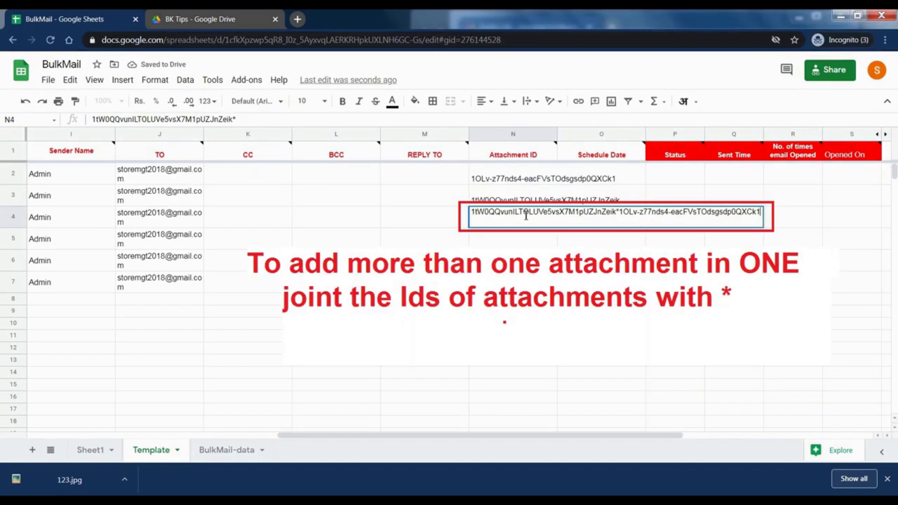
{"action": "key", "text": "Return"}
Fill N5–N7 with existing attachment IDs, copying N4's IDs into N6 and N7
{"action": "key", "text": "ctrl+v"}
{"action": "key", "text": "Down"}
{"action": "left_click", "coordinate": [526, 216]}
{"action": "key", "text": "ctrl+c"}
{"action": "key", "text": "Down"}
{"action": "key", "text": "Down"}
{"action": "key", "text": "Down"}
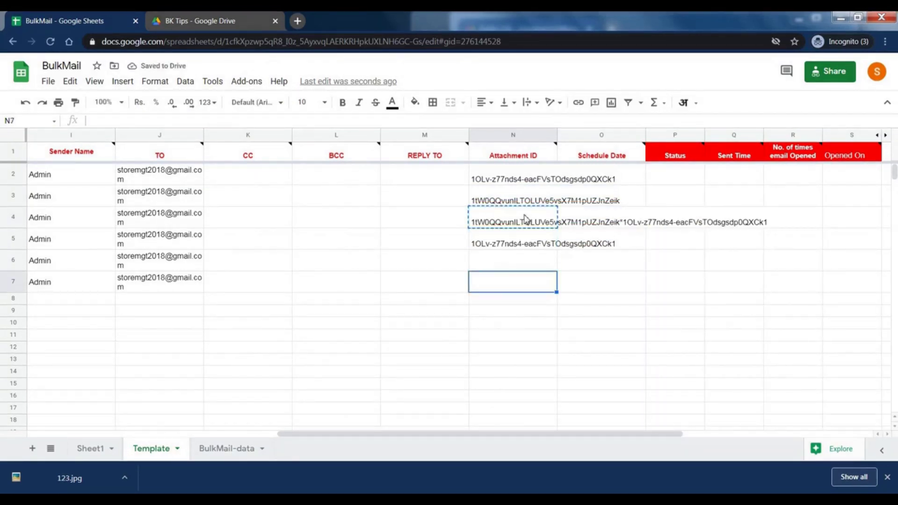
{"action": "key", "text": "ctrl+v"}
{"action": "key", "text": "Up"}
{"action": "key", "text": "ctrl+v"}
Set the Attachment ID column's text wrapping to Clip
{"action": "left_click", "coordinate": [513, 135]}
{"action": "left_click", "coordinate": [527, 102]}
{"action": "left_click", "coordinate": [558, 121]}
{"action": "left_click", "coordinate": [600, 347]}
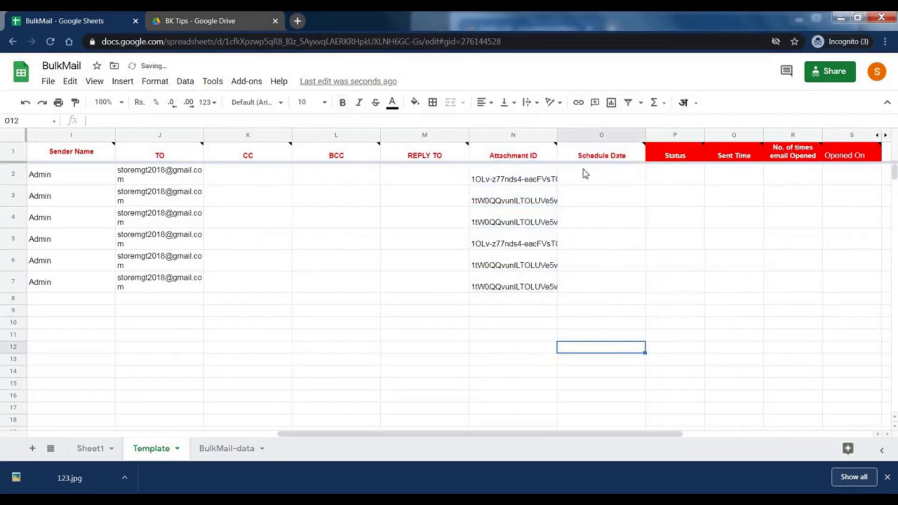
Enter Schedule Dates from 16/04/2021 to 30/04/2021 in column O, leaving O6 blank
{"action": "left_click", "coordinate": [583, 173]}
{"action": "type", "text": "16/04/2021"}
{"action": "key", "text": "Return"}
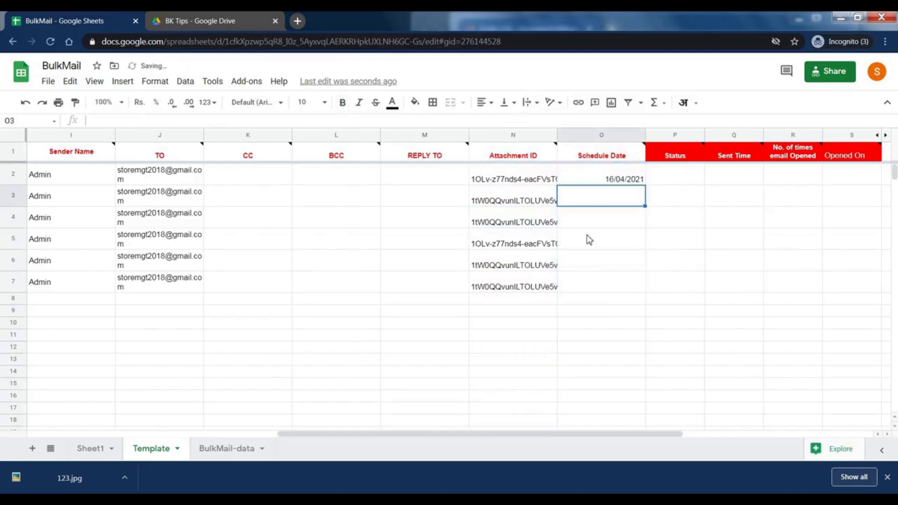
{"action": "type", "text": "18/04/2021"}
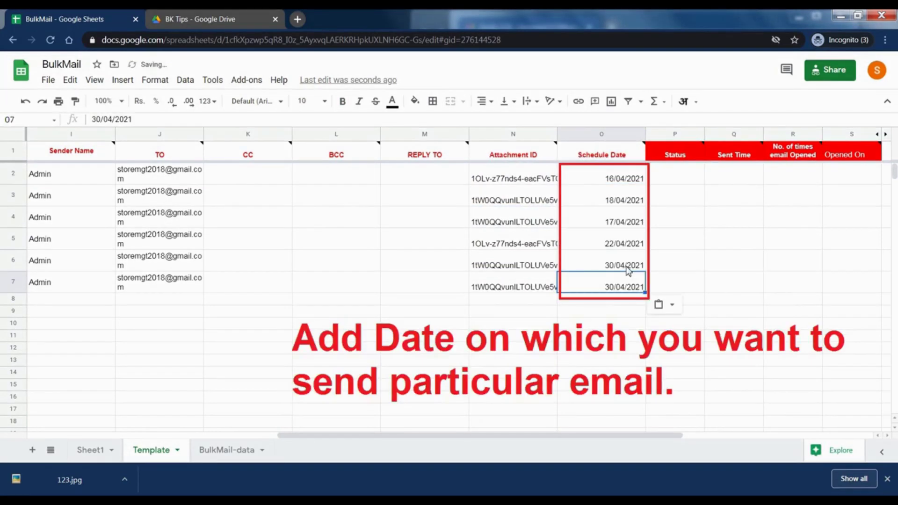
{"action": "left_click", "coordinate": [626, 268]}
{"action": "key", "text": "Delete"}
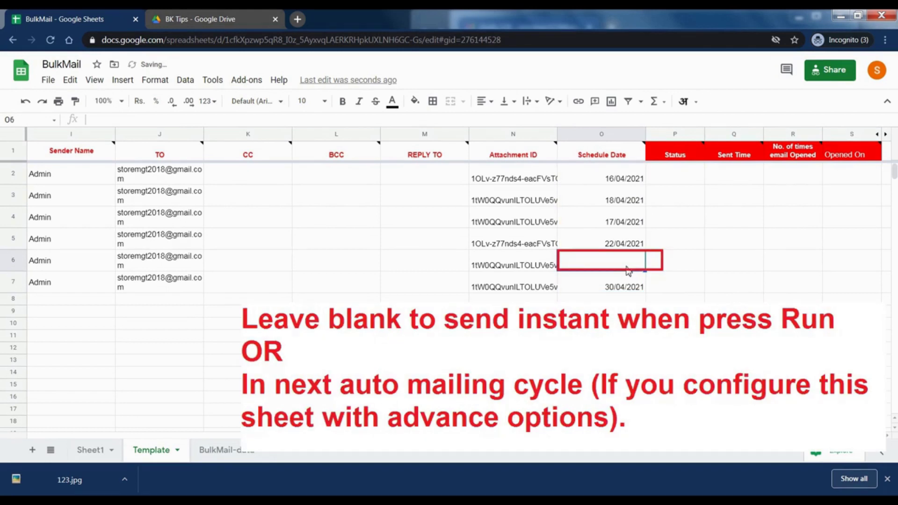
{"action": "type", "text": "30/04/2021"}
{"action": "key", "text": "Return"}
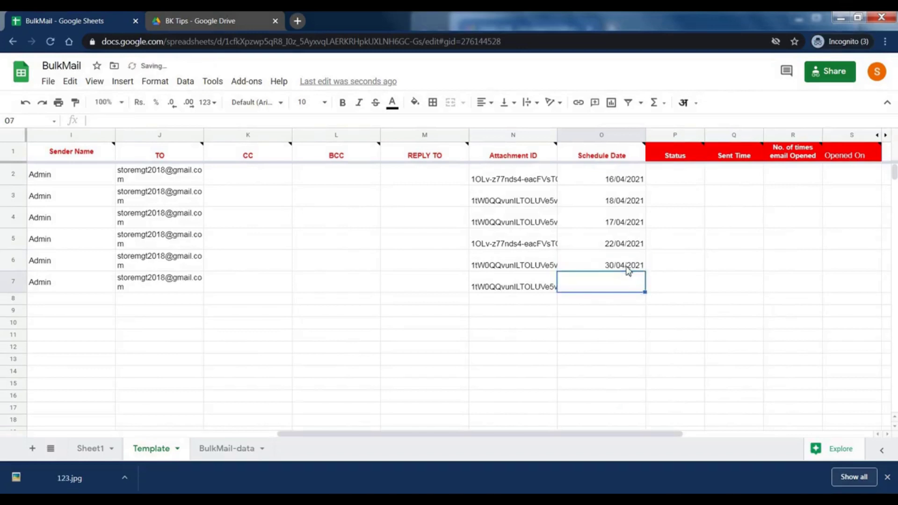
{"action": "key", "text": "ctrl+z"}
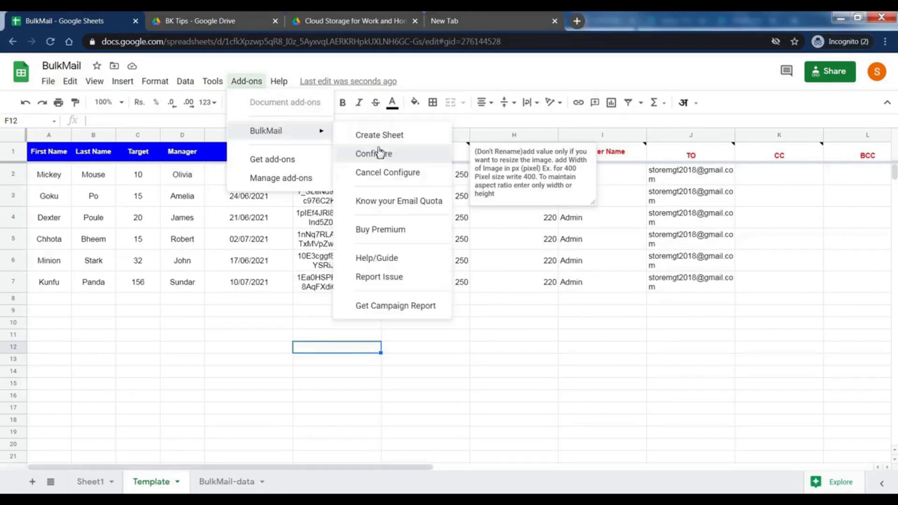
Open BulkMail's Configure sidebar and choose the '{First Name} Monthly Sales Target' draft
{"action": "left_click", "coordinate": [379, 158]}
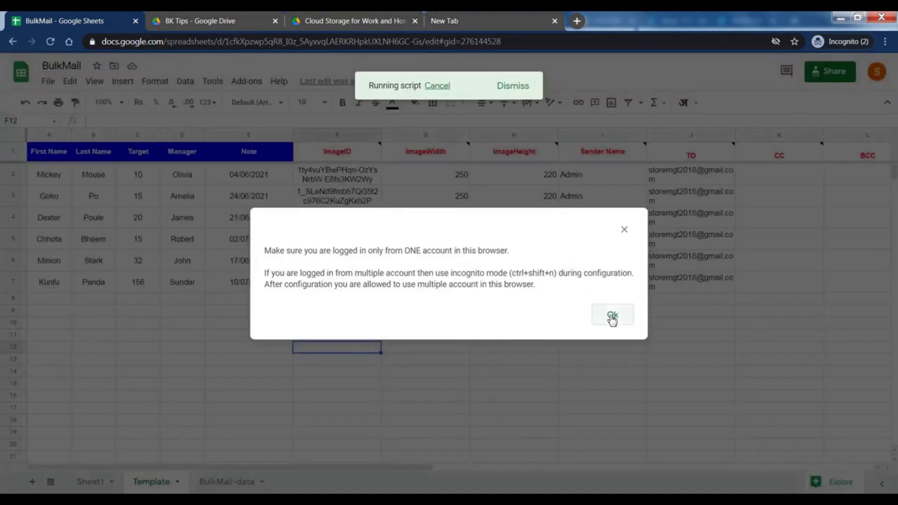
{"action": "left_click", "coordinate": [610, 317]}
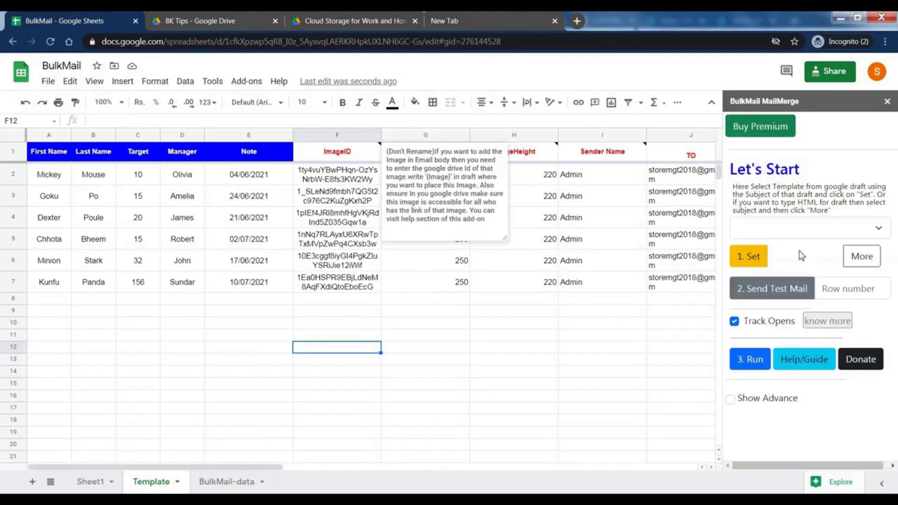
{"action": "left_click", "coordinate": [811, 229]}
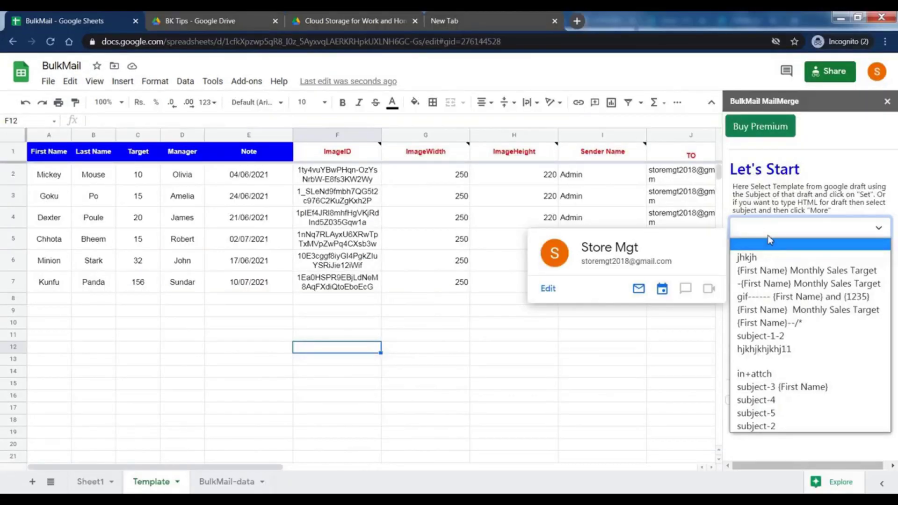
{"action": "left_click", "coordinate": [767, 271]}
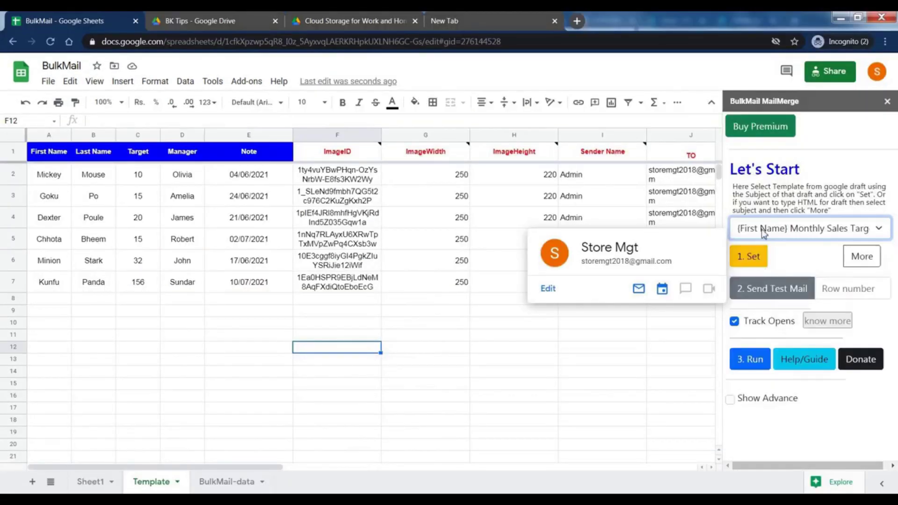
Set the draft as template and send a test mail for row 3, Goku's row
{"action": "left_click", "coordinate": [758, 257]}
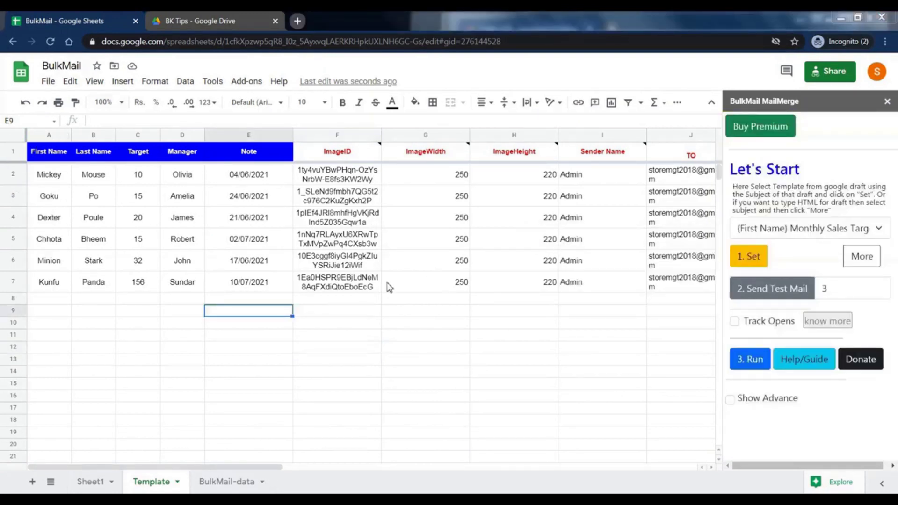
{"action": "left_click", "coordinate": [14, 196]}
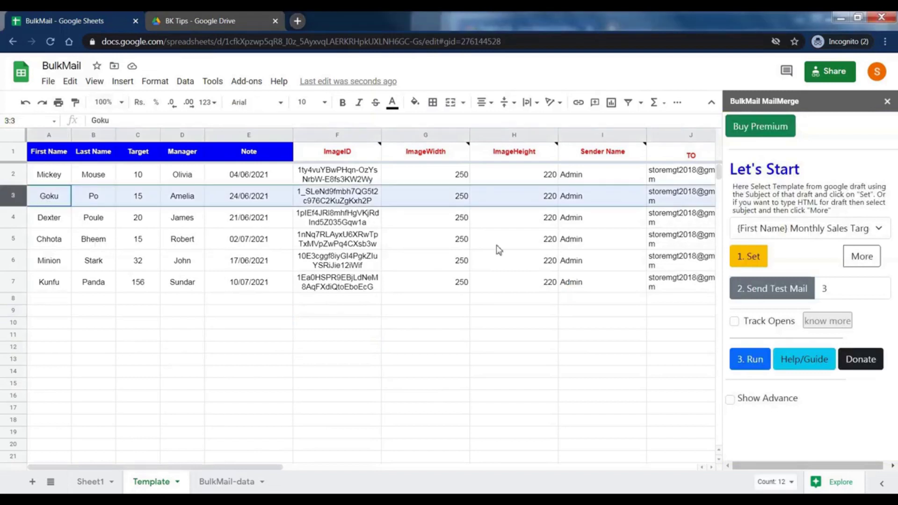
{"action": "left_click", "coordinate": [846, 288]}
{"action": "left_click", "coordinate": [584, 428]}
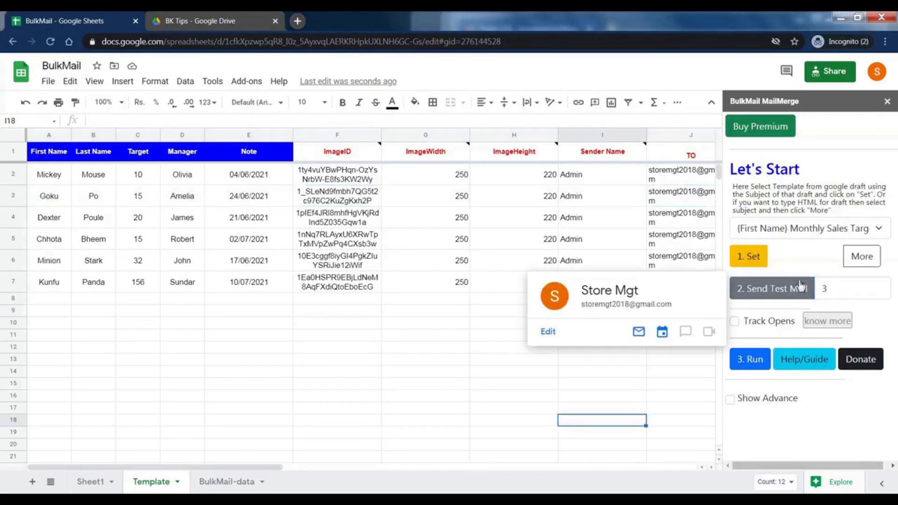
{"action": "left_click", "coordinate": [870, 289]}
{"action": "left_click", "coordinate": [878, 292]}
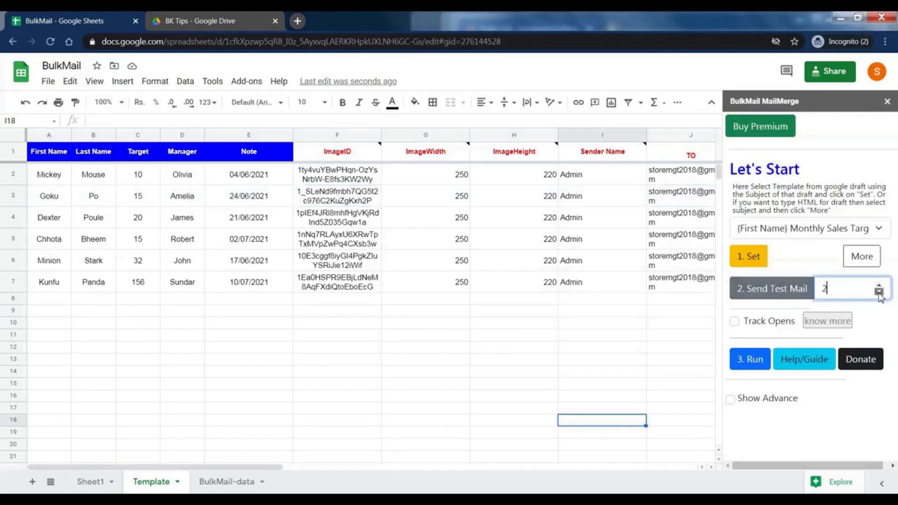
{"action": "left_click", "coordinate": [45, 180]}
{"action": "left_click", "coordinate": [13, 174]}
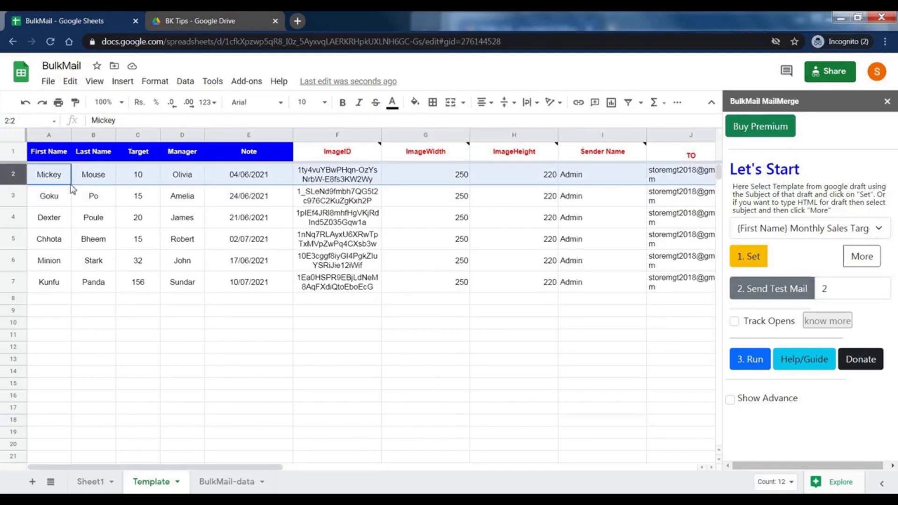
{"action": "left_click", "coordinate": [23, 203]}
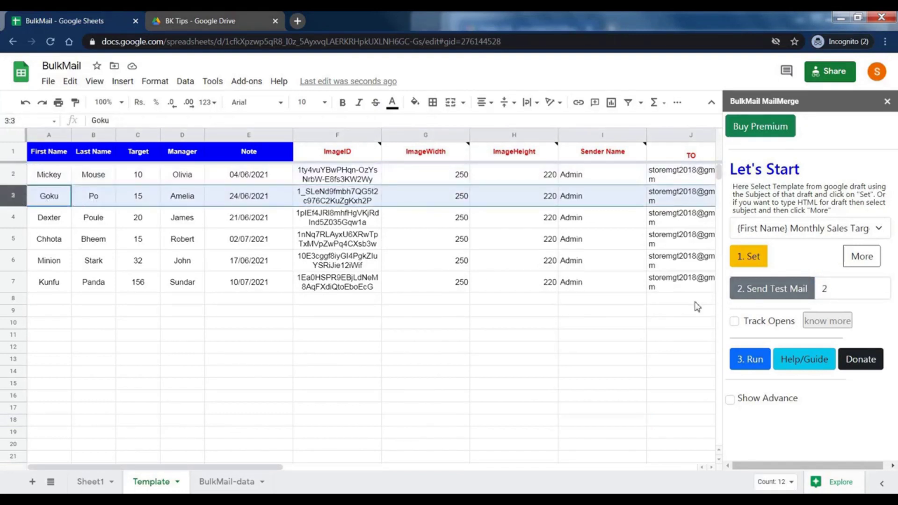
{"action": "left_click", "coordinate": [880, 284]}
{"action": "left_click_drag", "start_coordinate": [587, 335], "coordinate": [587, 347]}
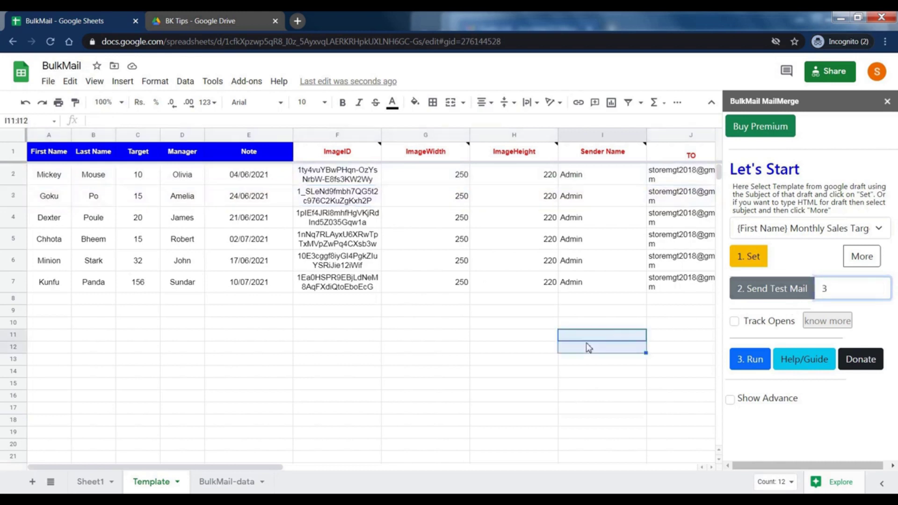
{"action": "left_click", "coordinate": [799, 290]}
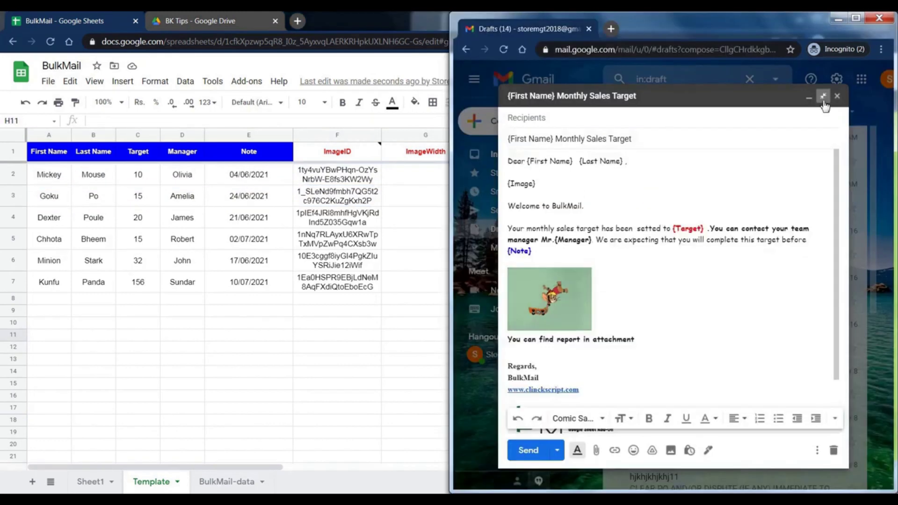
Refresh the Gmail Inbox and open the new Goku test email with its sender details
{"action": "left_click", "coordinate": [855, 18]}
{"action": "left_click", "coordinate": [47, 146]}
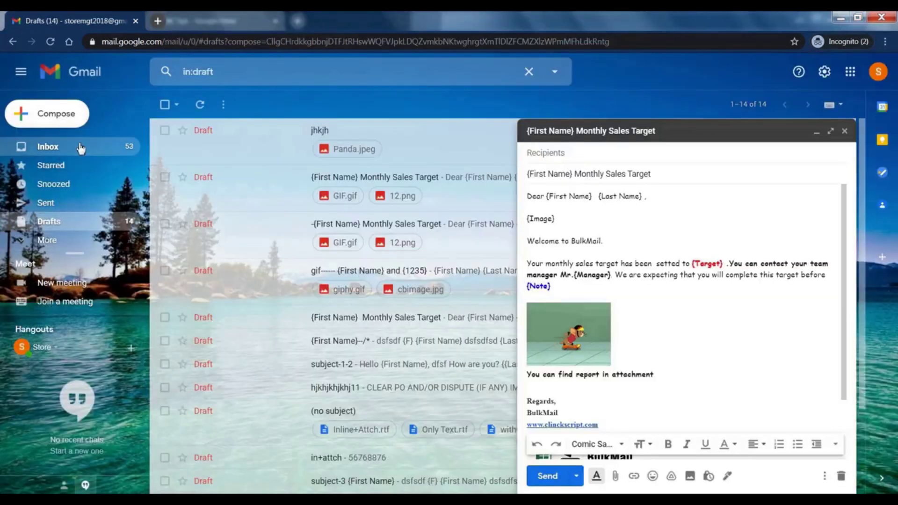
{"action": "left_click", "coordinate": [198, 104]}
{"action": "left_click", "coordinate": [271, 163]}
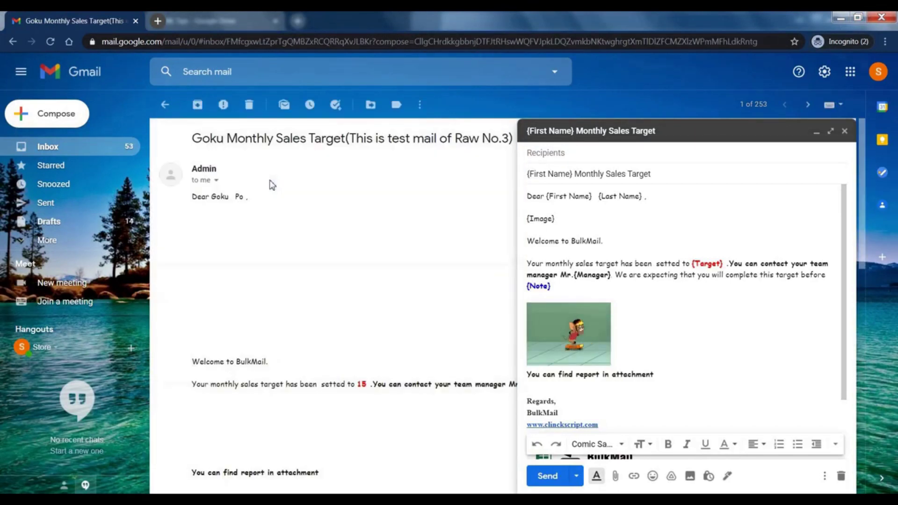
{"action": "left_click", "coordinate": [216, 180]}
Compare the email's personalised subject and name Goku against the draft's placeholders
{"action": "left_click_drag", "start_coordinate": [273, 239], "coordinate": [368, 240]}
{"action": "triple_click", "coordinate": [640, 184]}
{"action": "double_click", "coordinate": [211, 196]}
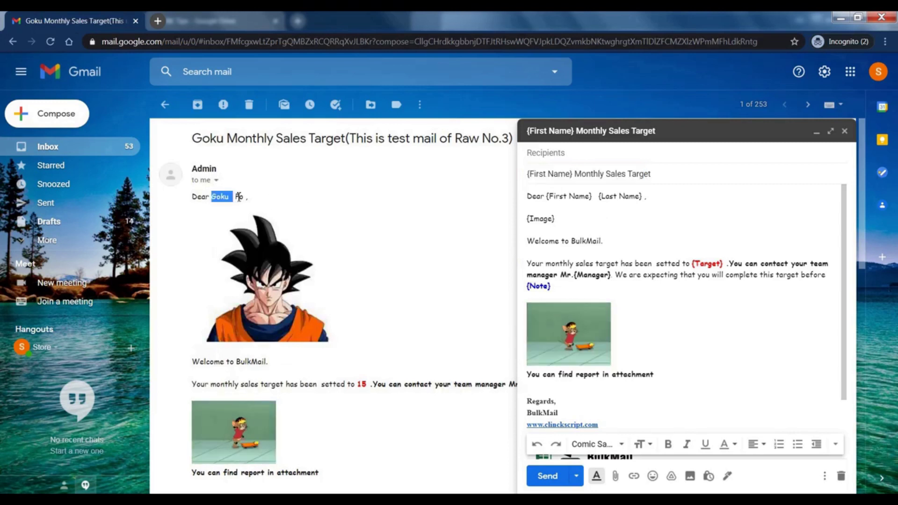
{"action": "double_click", "coordinate": [579, 196]}
{"action": "double_click", "coordinate": [629, 195]}
{"action": "double_click", "coordinate": [541, 218]}
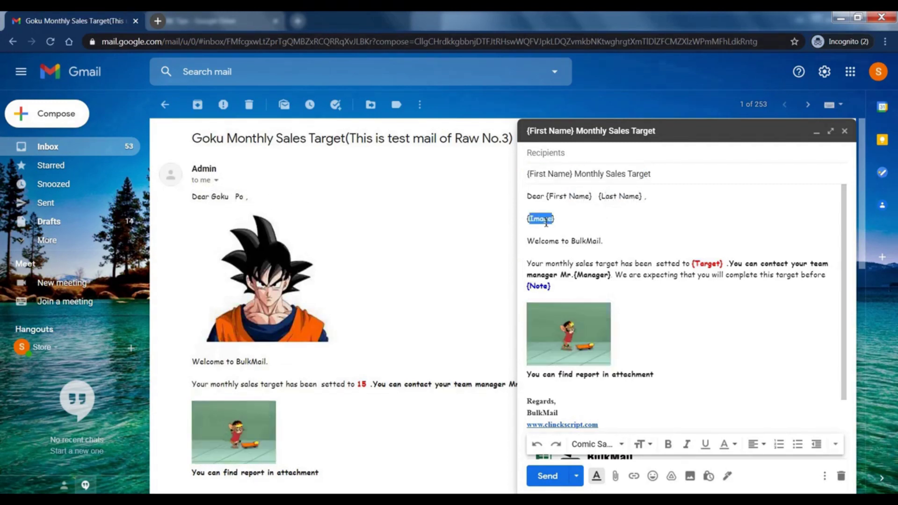
{"action": "left_click", "coordinate": [408, 286]}
Compare the target value 15 against the draft's Target and Manager placeholders
{"action": "scroll", "coordinate": [408, 286], "scroll_direction": "down", "scroll_amount": 2}
{"action": "double_click", "coordinate": [361, 267]}
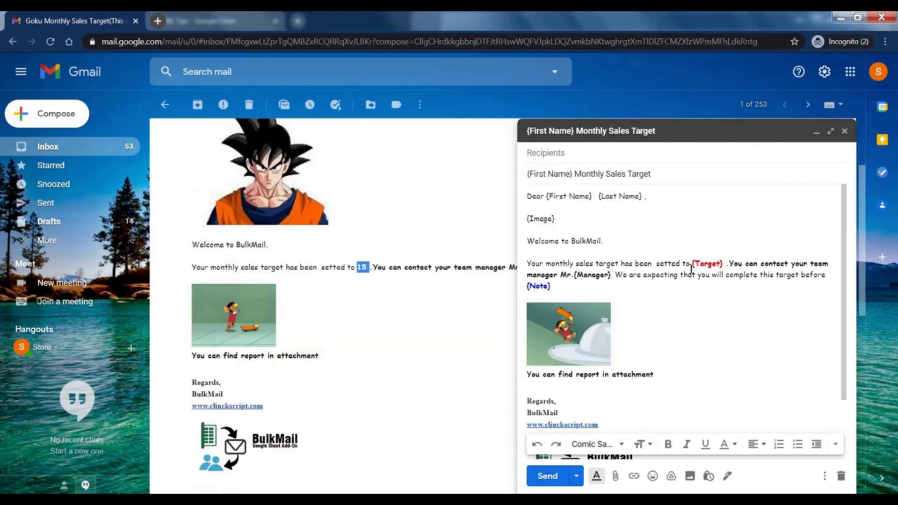
{"action": "triple_click", "coordinate": [712, 263]}
{"action": "left_click", "coordinate": [712, 263]}
{"action": "double_click", "coordinate": [713, 264]}
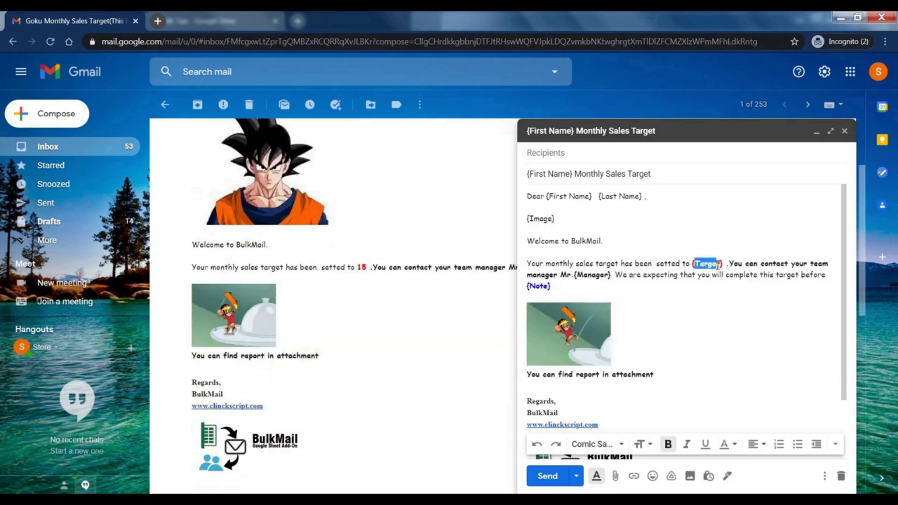
{"action": "left_click", "coordinate": [738, 295]}
{"action": "scroll", "coordinate": [449, 269], "scroll_direction": "down", "scroll_amount": 1}
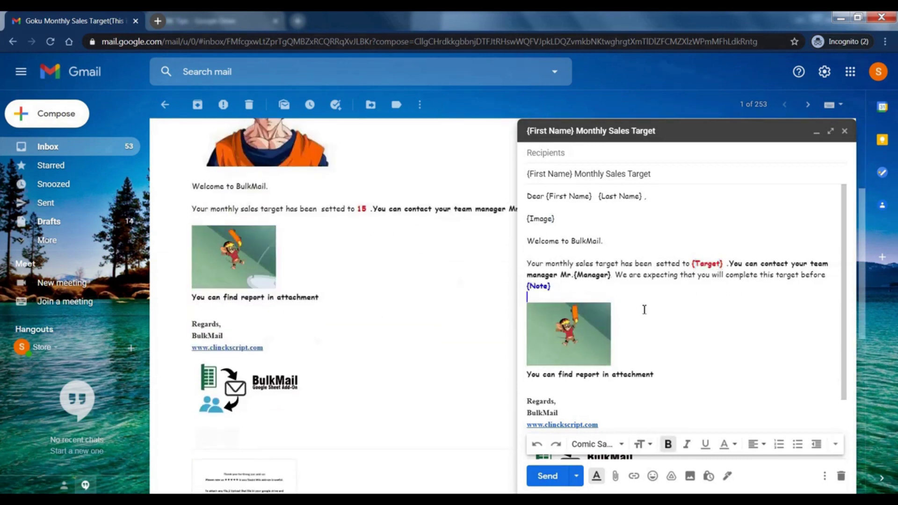
{"action": "double_click", "coordinate": [592, 274]}
Minimize the template draft window to view the email, then restore it
{"action": "left_click", "coordinate": [831, 139]}
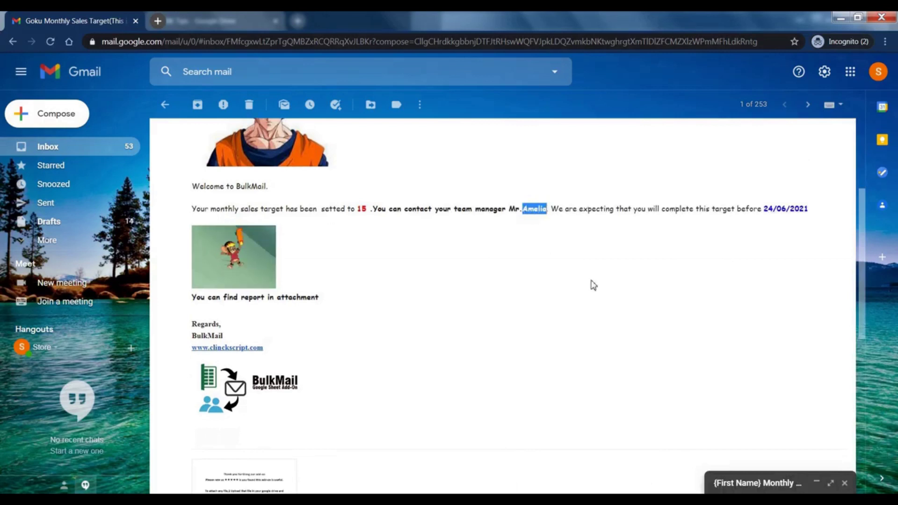
{"action": "left_click", "coordinate": [762, 487]}
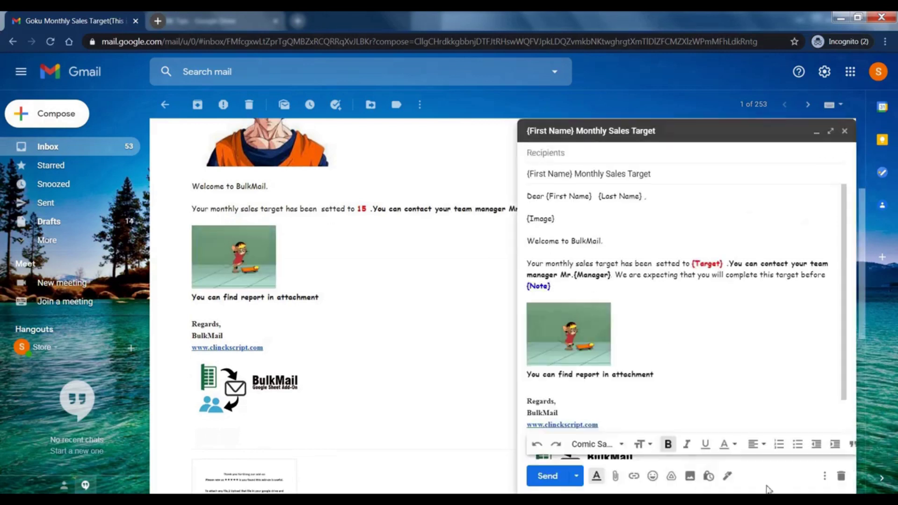
{"action": "left_click", "coordinate": [815, 133]}
{"action": "left_click", "coordinate": [753, 483]}
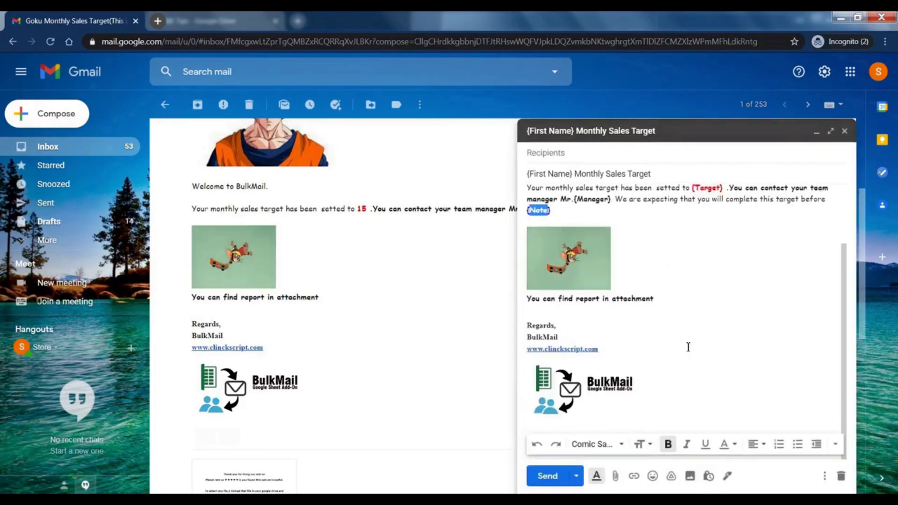
{"action": "scroll", "coordinate": [345, 348], "scroll_direction": "down", "scroll_amount": 1}
Minimize the template draft and tile the spreadsheet beside Gmail
{"action": "left_click", "coordinate": [816, 132]}
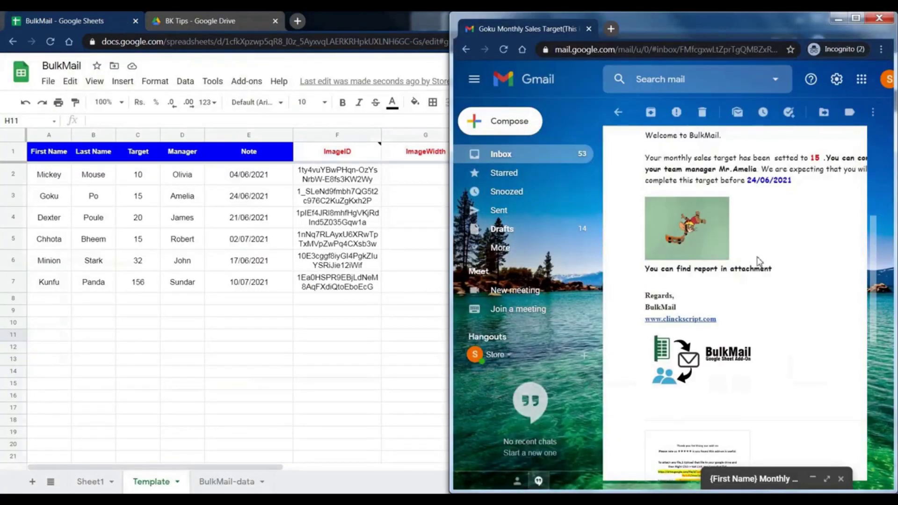
{"action": "scroll", "coordinate": [345, 348], "scroll_direction": "down", "scroll_amount": 5}
{"action": "key", "text": "super+Down"}
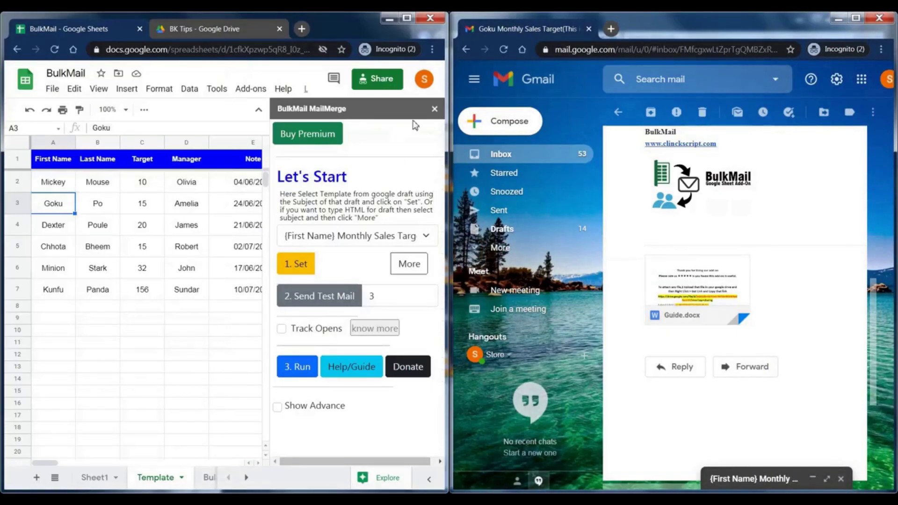
{"action": "scroll", "coordinate": [751, 355], "scroll_direction": "up", "scroll_amount": 9}
{"action": "scroll", "coordinate": [751, 356], "scroll_direction": "down", "scroll_amount": 4}
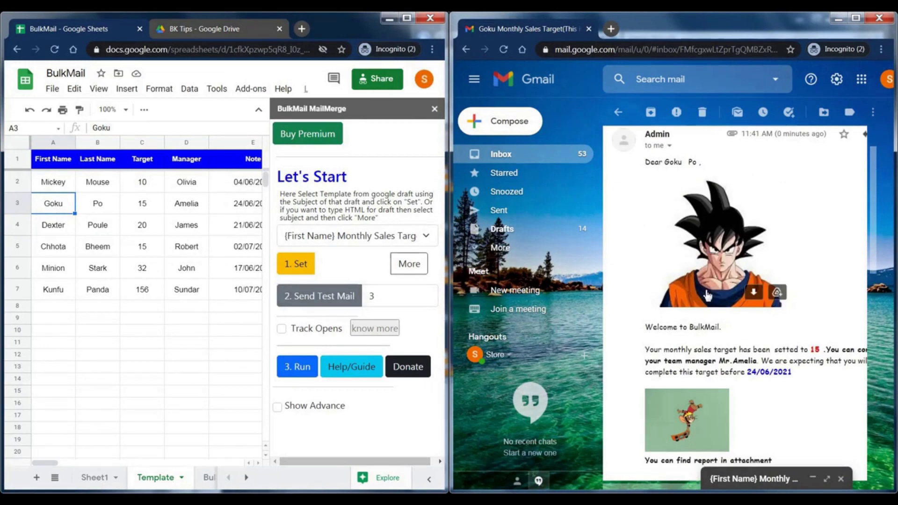
{"action": "scroll", "coordinate": [750, 355], "scroll_direction": "down", "scroll_amount": 5}
View row 3's full attachment ID in column N, then maximize the Sheets window
{"action": "left_click", "coordinate": [140, 317]}
{"action": "left_click_drag", "start_coordinate": [45, 463], "coordinate": [171, 468]}
{"action": "left_click", "coordinate": [95, 208]}
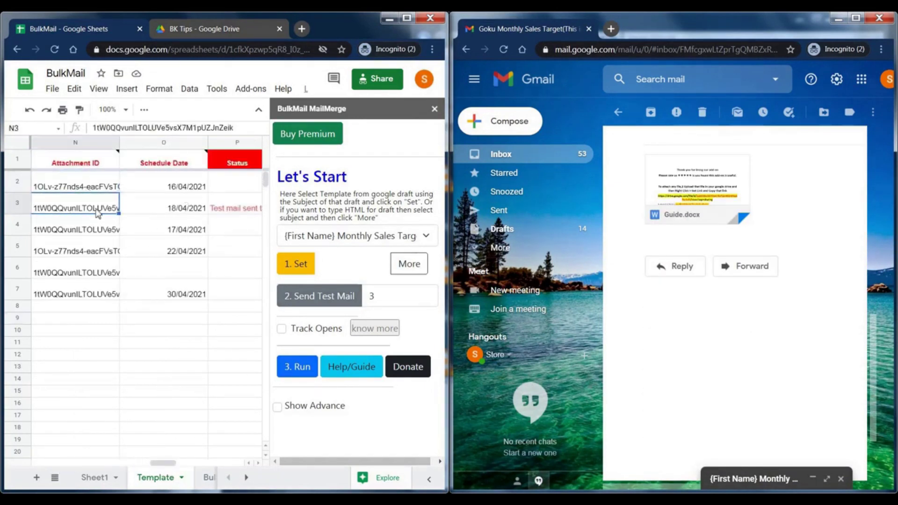
{"action": "double_click", "coordinate": [145, 199]}
{"action": "left_click", "coordinate": [149, 277]}
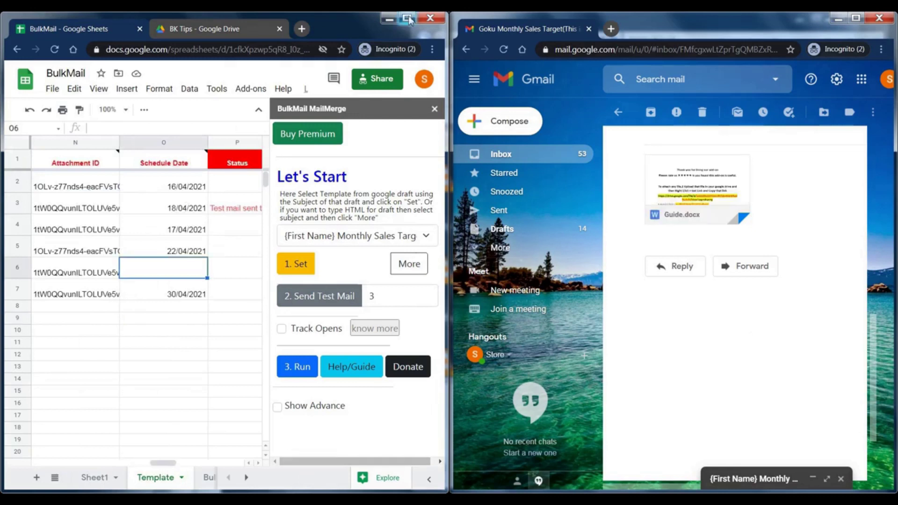
{"action": "left_click", "coordinate": [406, 18]}
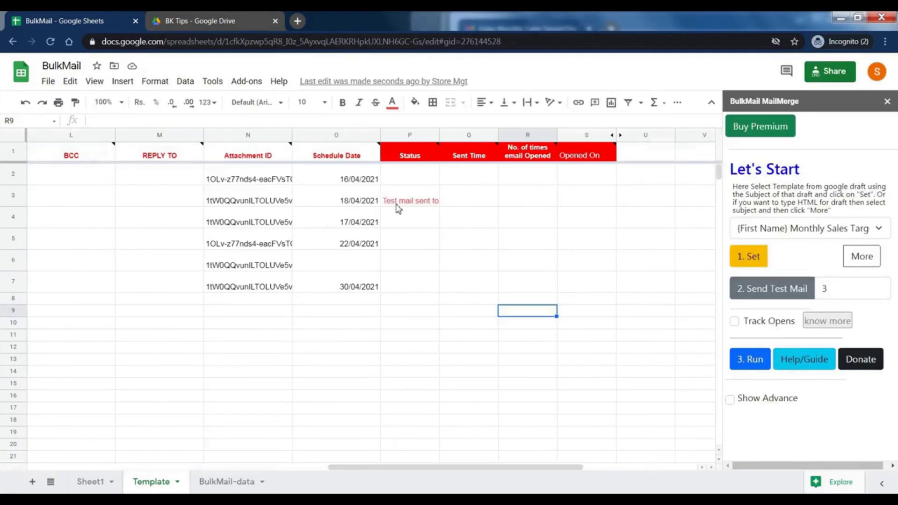
Read row 3's full 'Test mail sent to' status
{"action": "double_click", "coordinate": [397, 205]}
{"action": "left_click_drag", "start_coordinate": [457, 466], "coordinate": [505, 467]}
{"action": "left_click", "coordinate": [348, 396]}
Turn on Track Opens and run the merge to send all personalized emails
{"action": "left_click", "coordinate": [734, 322]}
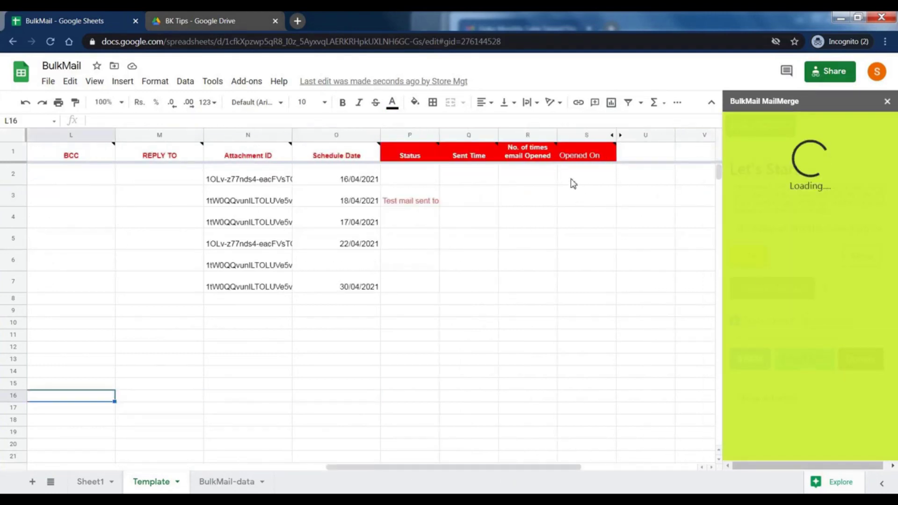
{"action": "left_click_drag", "start_coordinate": [571, 180], "coordinate": [581, 291]}
{"action": "left_click_drag", "start_coordinate": [527, 174], "coordinate": [538, 287]}
{"action": "left_click", "coordinate": [488, 421]}
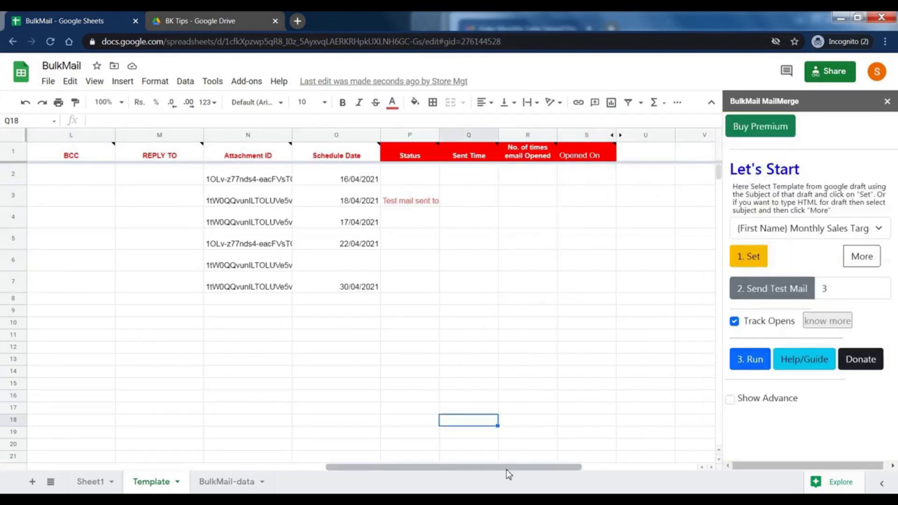
{"action": "left_click", "coordinate": [745, 366]}
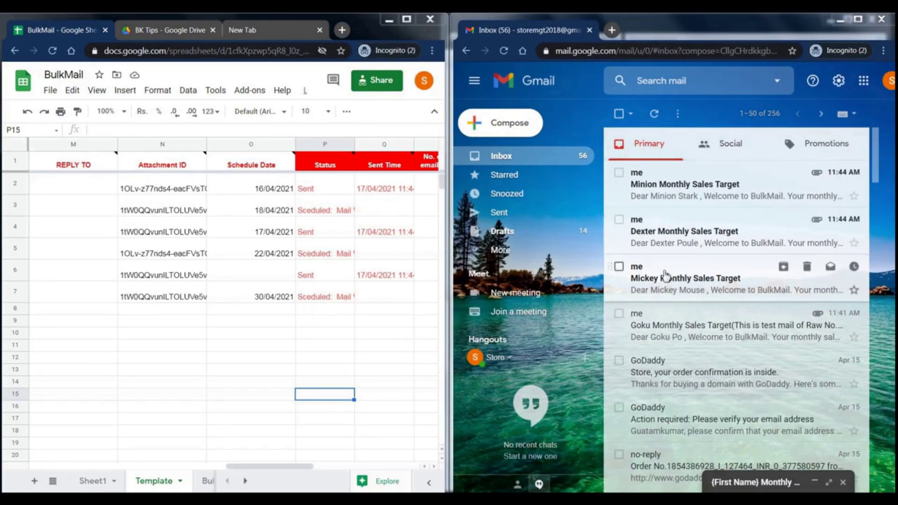
Open Mickey's Monthly Sales Target email and confirm row 2 shows Sent, 1 open, opened 17/04/2021 11:45:20 am
{"action": "left_click", "coordinate": [675, 287]}
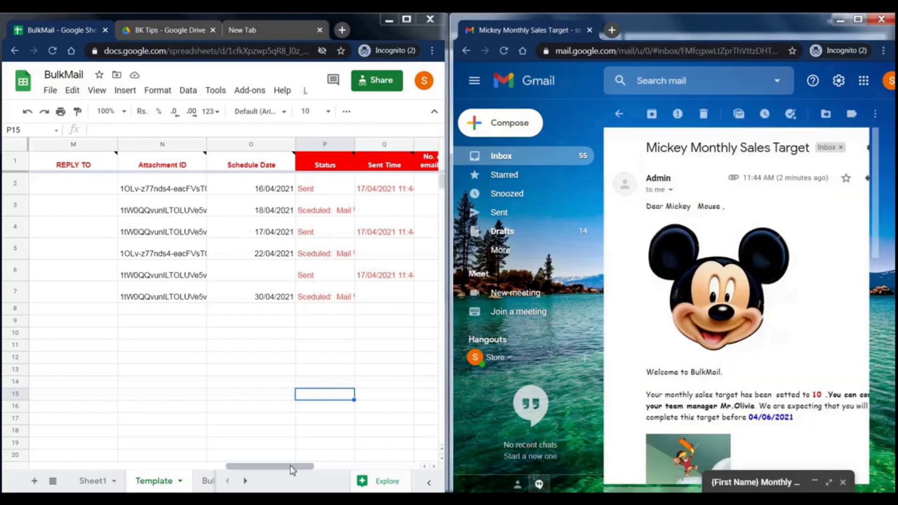
{"action": "left_click_drag", "start_coordinate": [290, 467], "coordinate": [331, 469]}
{"action": "left_click", "coordinate": [160, 189]}
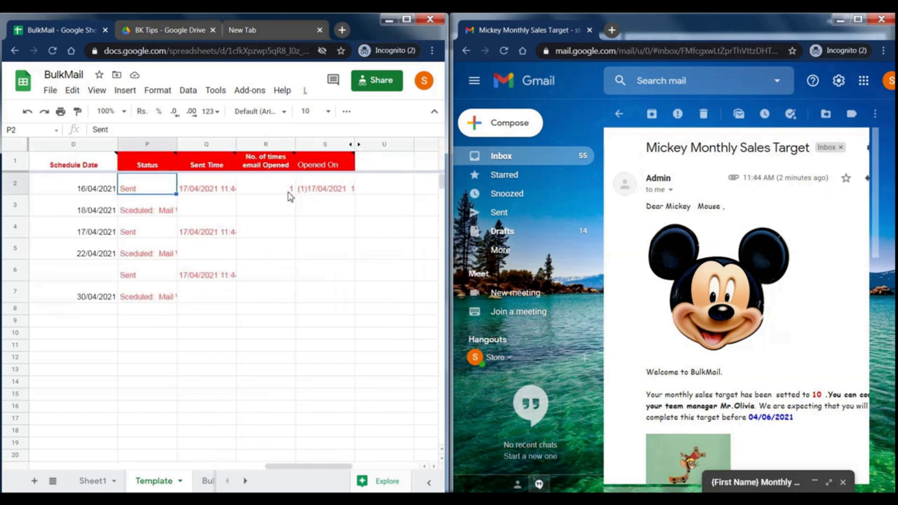
{"action": "left_click", "coordinate": [265, 177]}
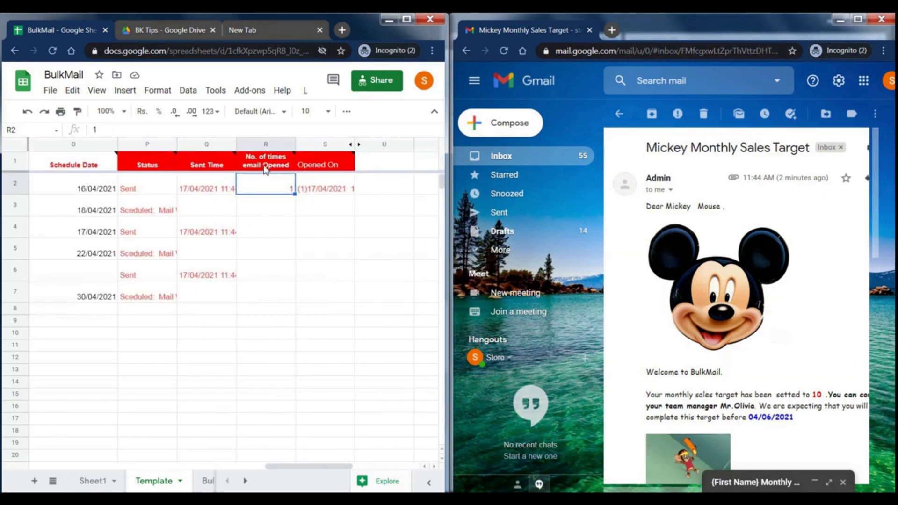
{"action": "left_click", "coordinate": [312, 236]}
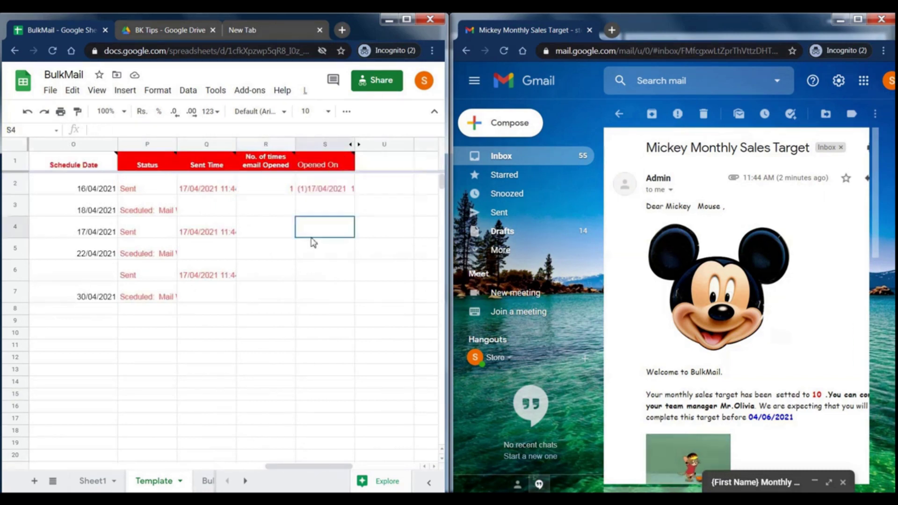
{"action": "double_click", "coordinate": [322, 189]}
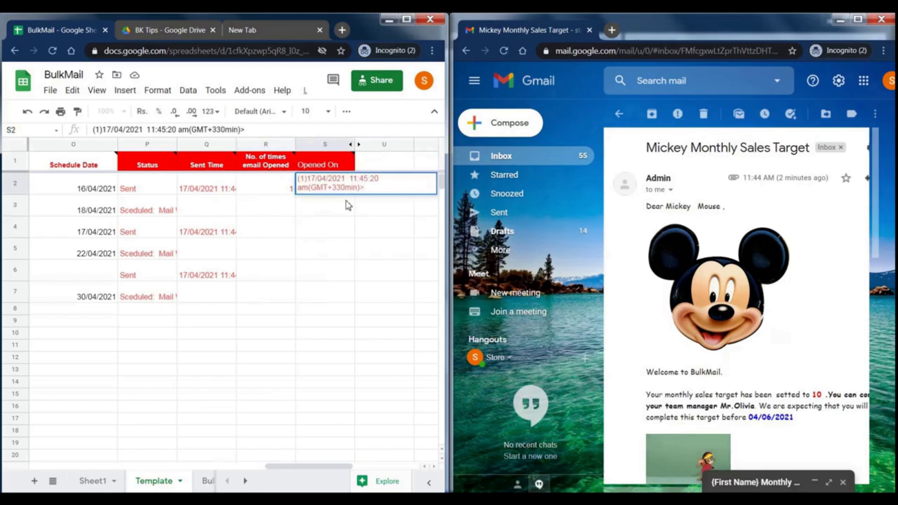
Open the Dexter Monthly Sales Target email and view its Guide.docx and Guide-2.docx attachments
{"action": "left_click", "coordinate": [348, 348]}
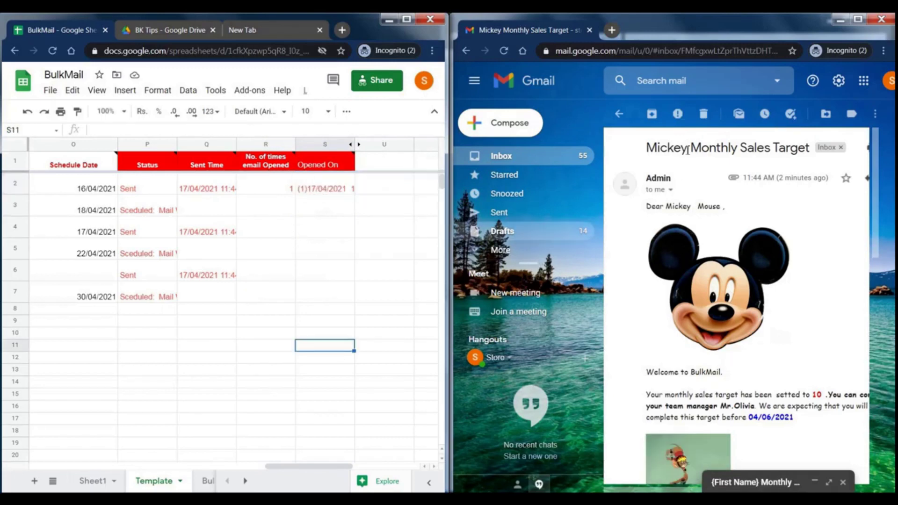
{"action": "left_click", "coordinate": [629, 117]}
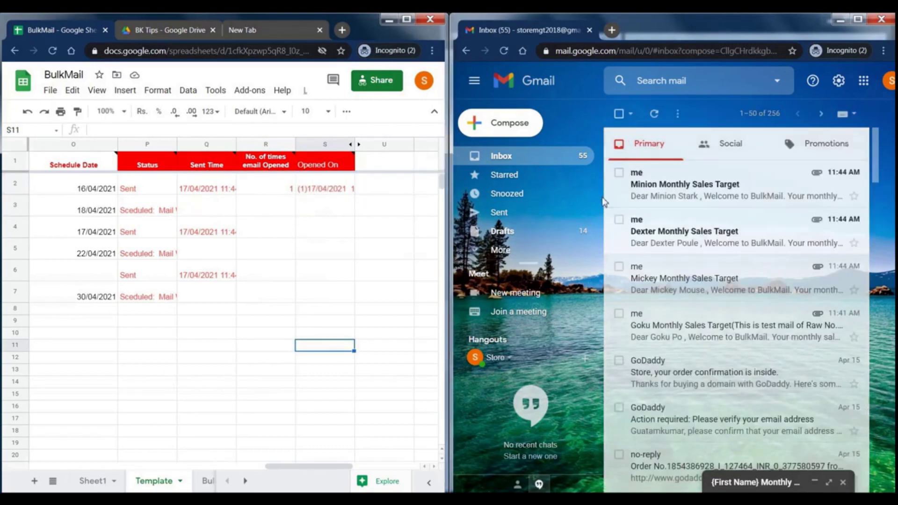
{"action": "left_click", "coordinate": [668, 242]}
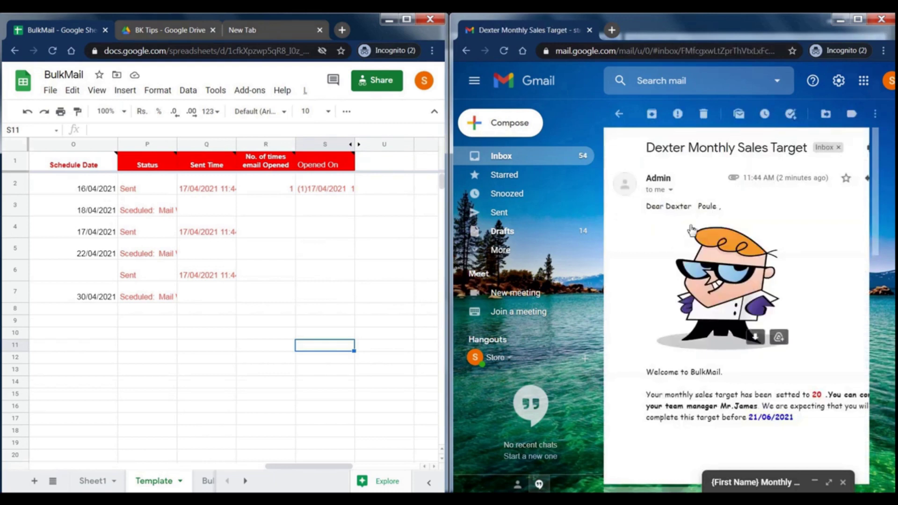
{"action": "scroll", "coordinate": [678, 219], "scroll_direction": "down", "scroll_amount": 5}
{"action": "scroll", "coordinate": [680, 235], "scroll_direction": "down", "scroll_amount": 1}
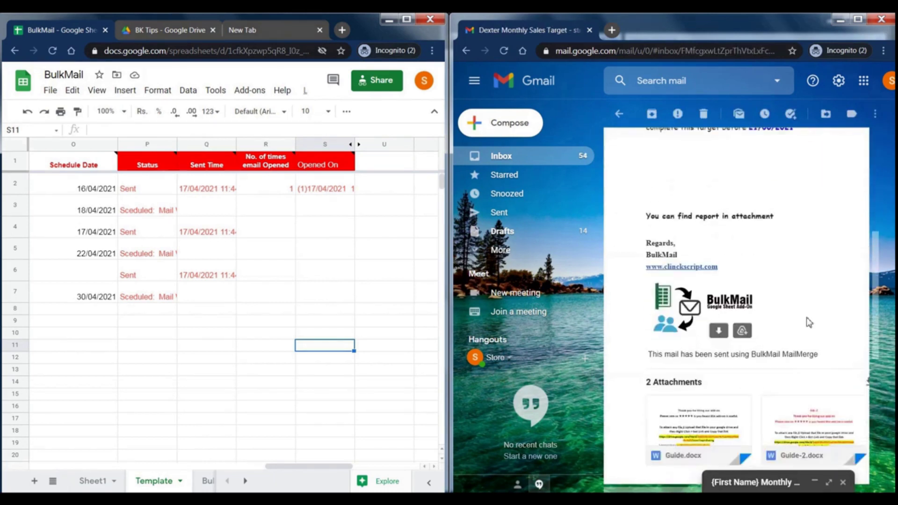
{"action": "scroll", "coordinate": [708, 330], "scroll_direction": "down", "scroll_amount": 3}
{"action": "scroll", "coordinate": [708, 329], "scroll_direction": "down", "scroll_amount": 2}
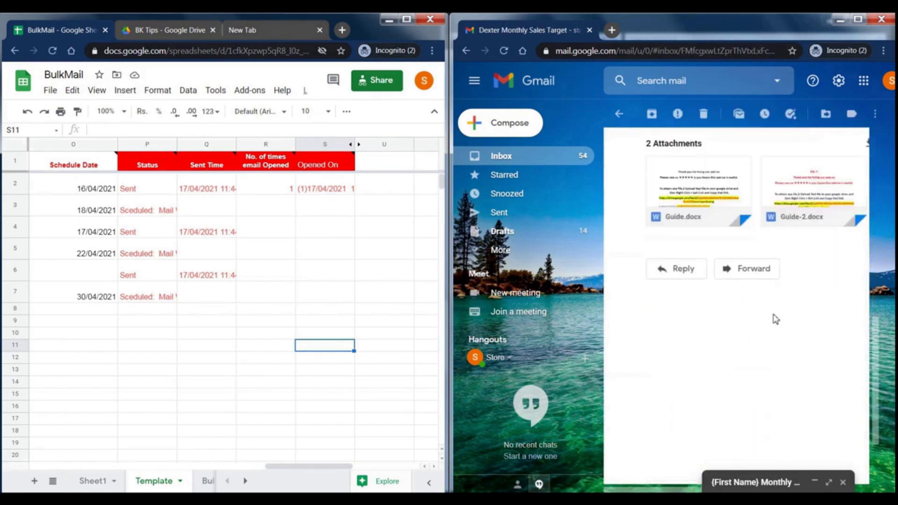
{"action": "scroll", "coordinate": [787, 305], "scroll_direction": "up", "scroll_amount": 3}
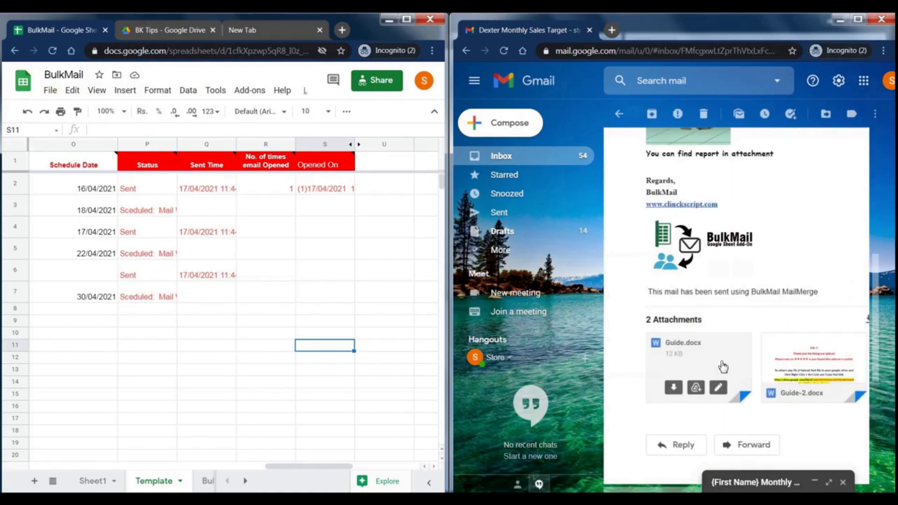
Check row 4's Sent status and row 3's schedule date of 18/04/2021 in the sheet
{"action": "mouse_move", "coordinate": [814, 367]}
{"action": "left_click", "coordinate": [156, 227]}
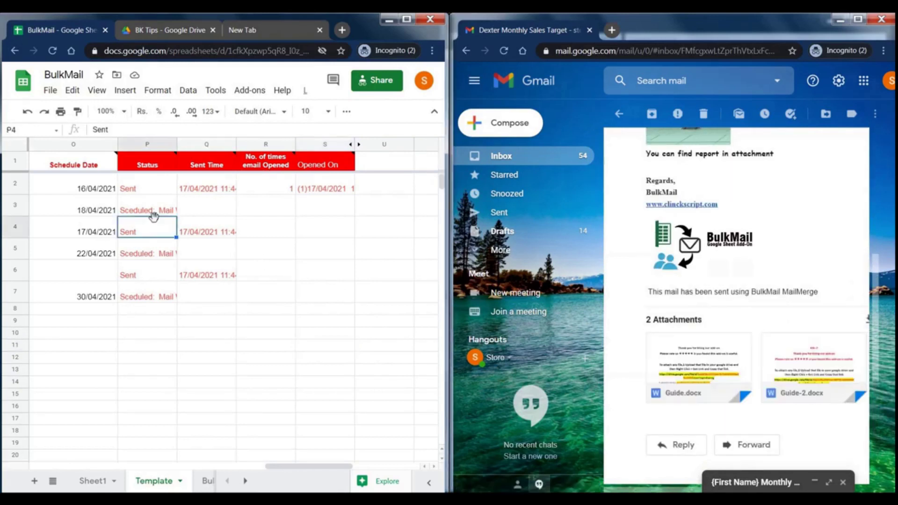
{"action": "left_click", "coordinate": [106, 213]}
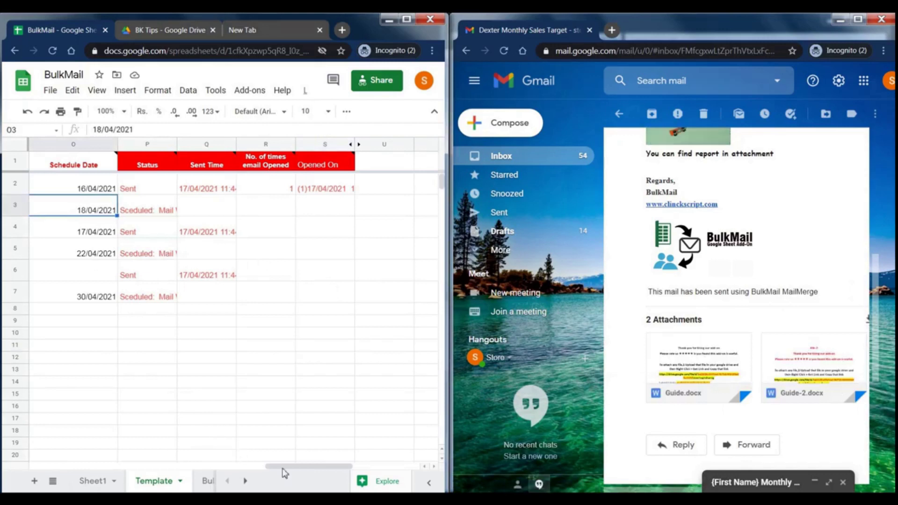